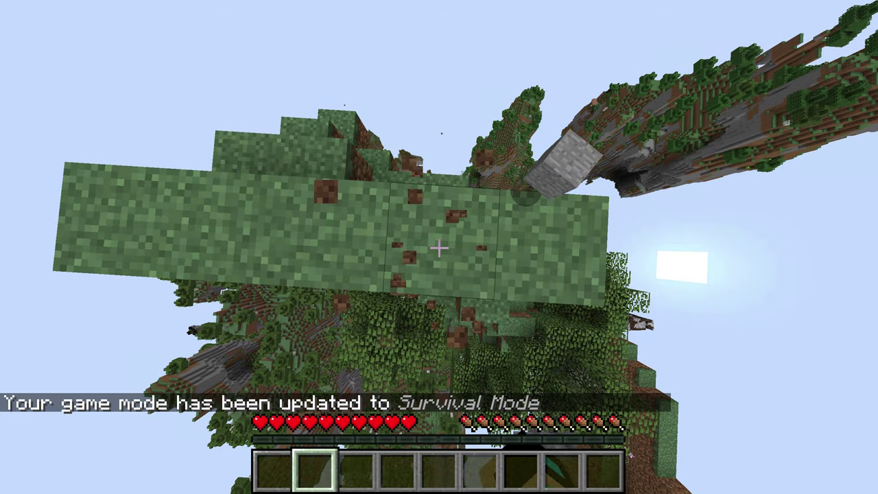
- Dig up the grass blocks along the ridge to collect dirt, and place one dirt block back on the row
left_click(439, 247)
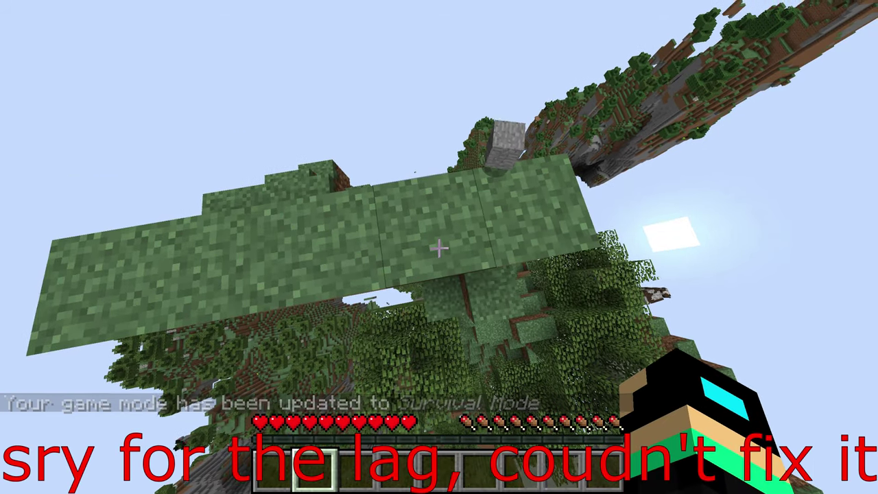
left_click(439, 247)
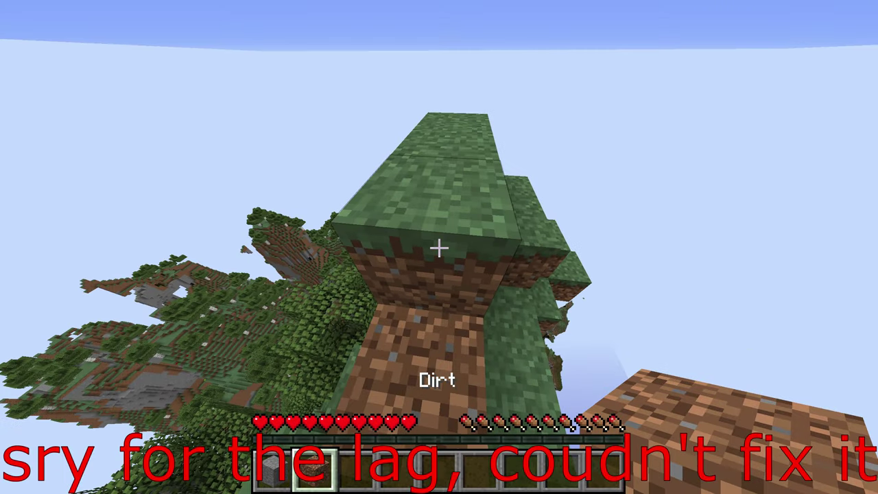
left_click(439, 247)
left_click(439, 247)
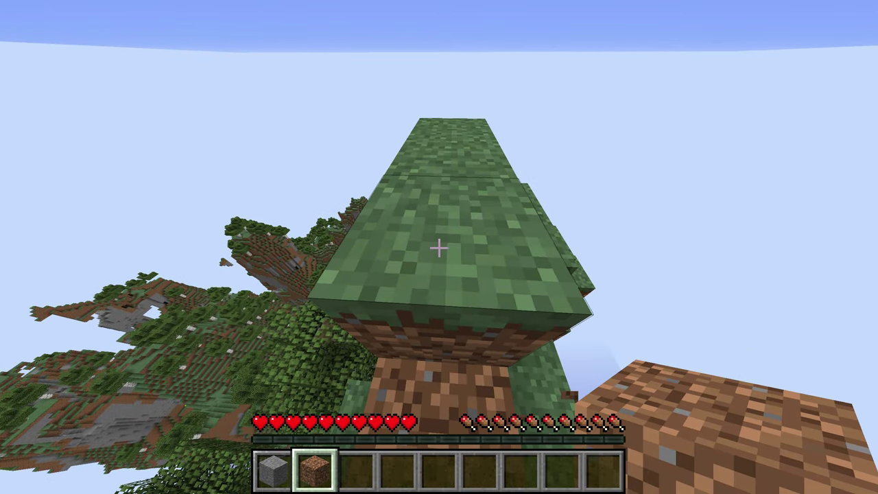
key("w")
left_click(439, 247)
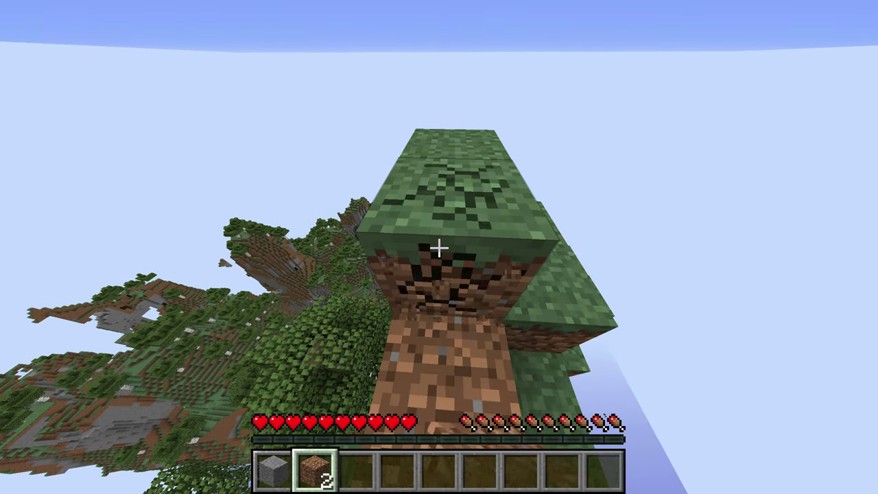
left_click(439, 247)
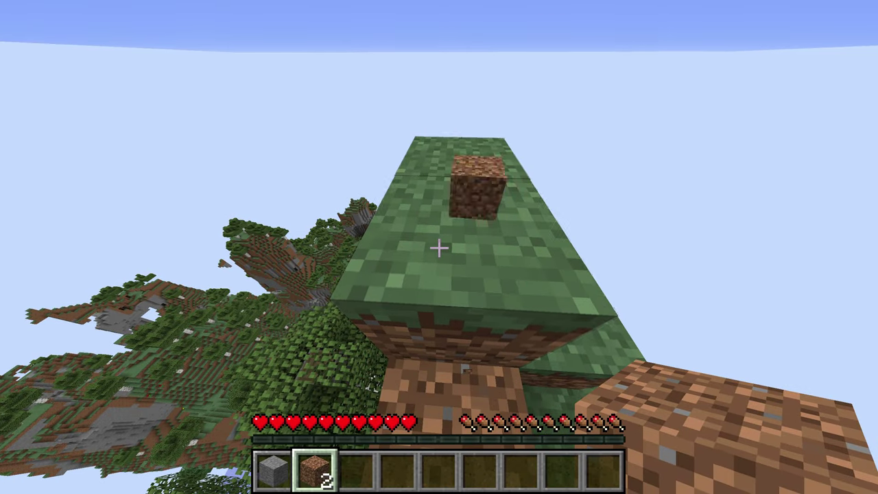
left_click(439, 247)
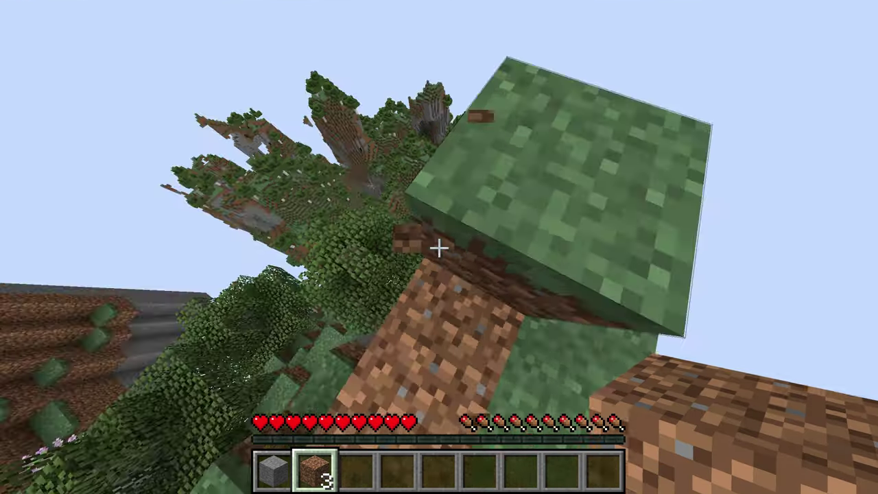
right_click(439, 247)
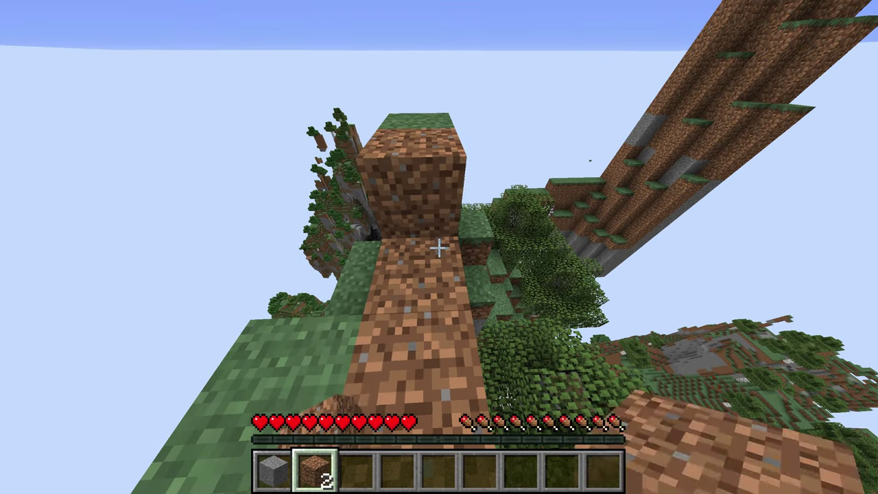
key("F3")
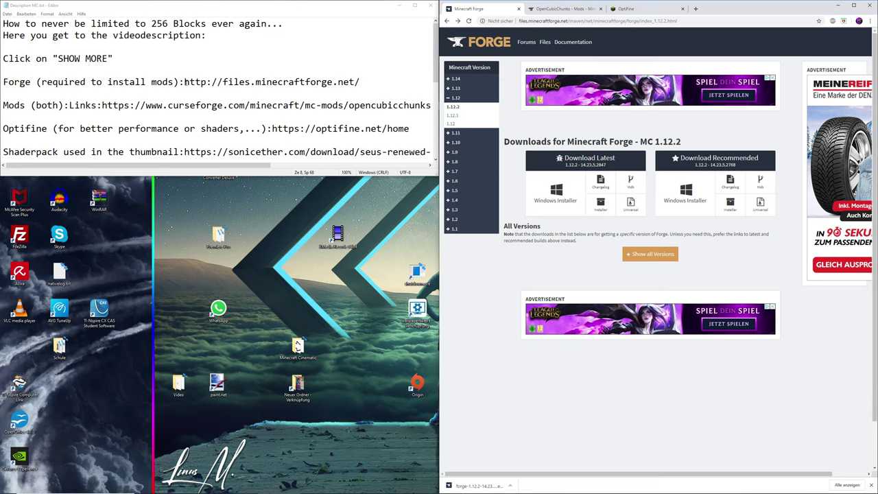
- Highlight the OptiFine link in the description notes and the 1.14.x update notice on the OpenCubicChunks page
left_click_drag(272, 129, 409, 129)
left_click(364, 128)
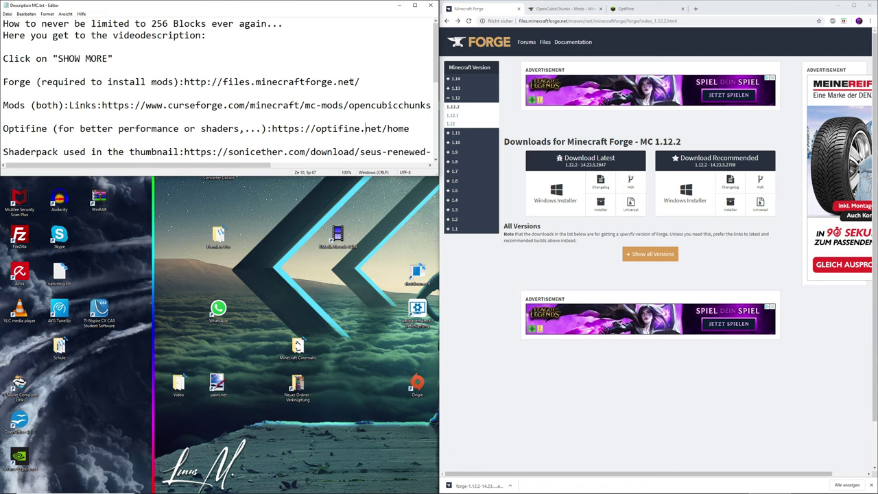
left_click(559, 8)
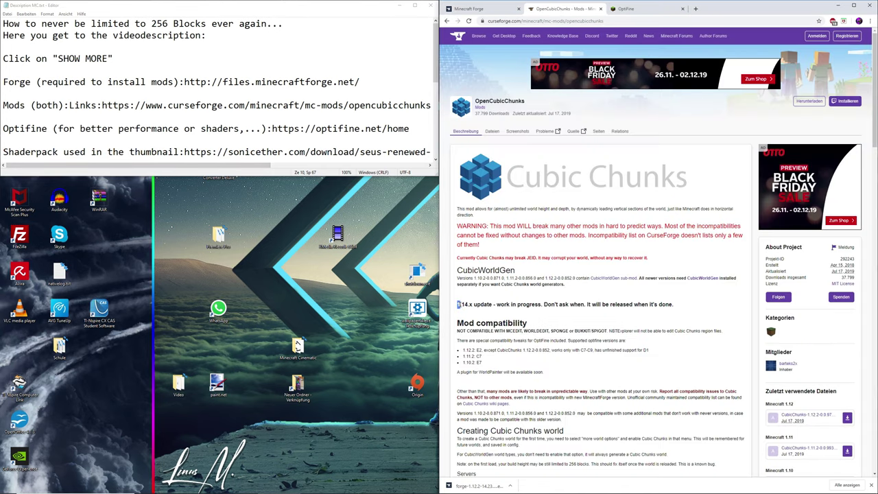
left_click_drag(458, 304, 471, 303)
left_click_drag(684, 302, 675, 316)
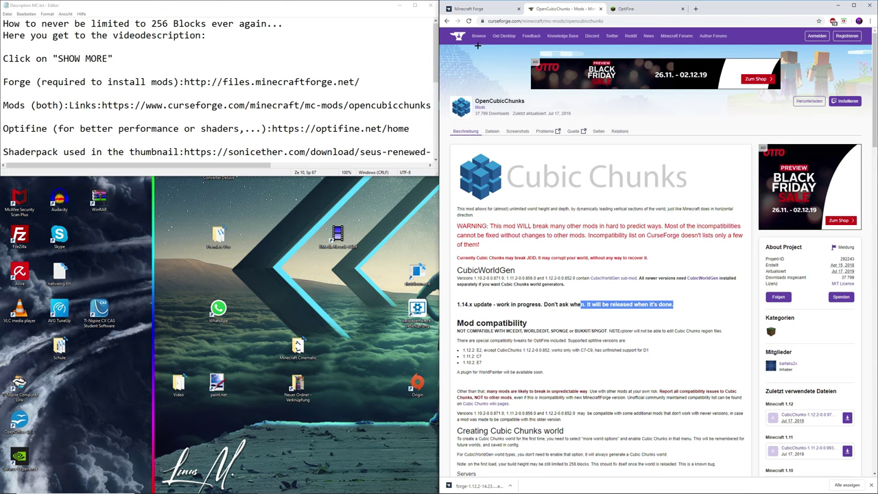
- Show all Forge 1.12.2 versions on the download page and install the client with the downloaded forge-1.12.2-14.23.5.2768 Windows installer
left_click(477, 12)
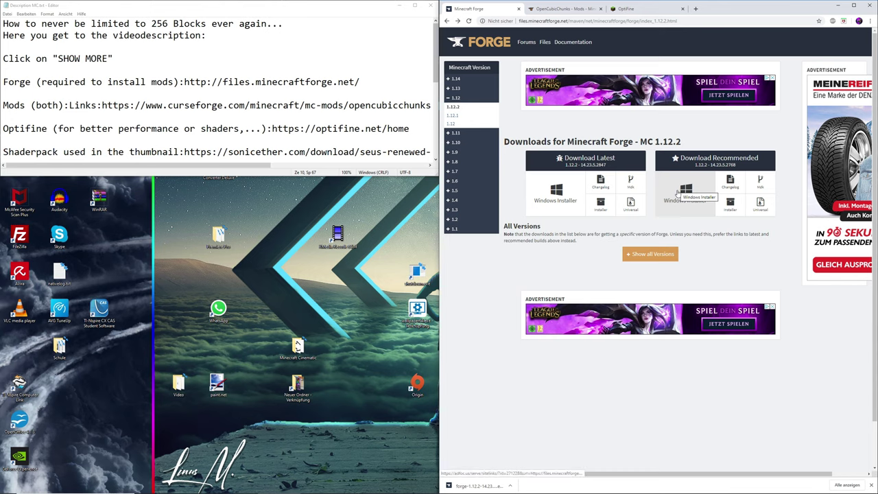
left_click(656, 255)
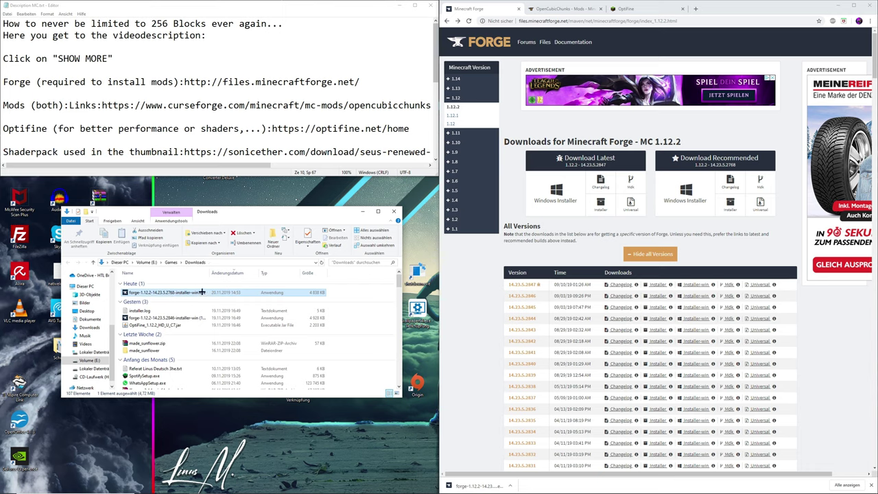
double_click(165, 294)
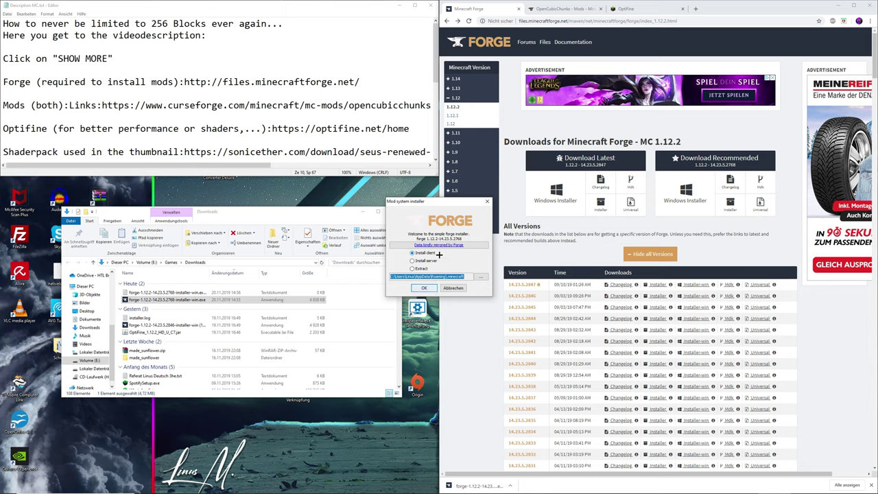
left_click(424, 287)
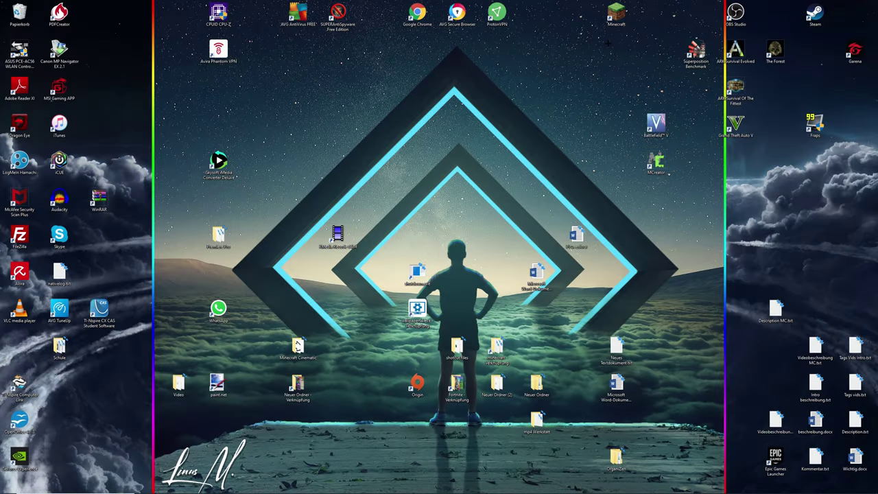
- Open the Minecraft Launcher and start a new installation named "Forge 1.12.2"
double_click(616, 14)
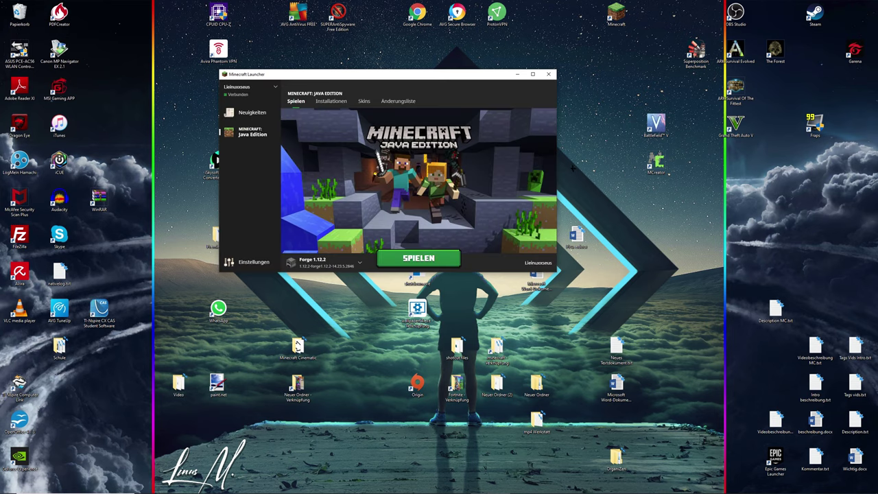
left_click(331, 101)
left_click(305, 118)
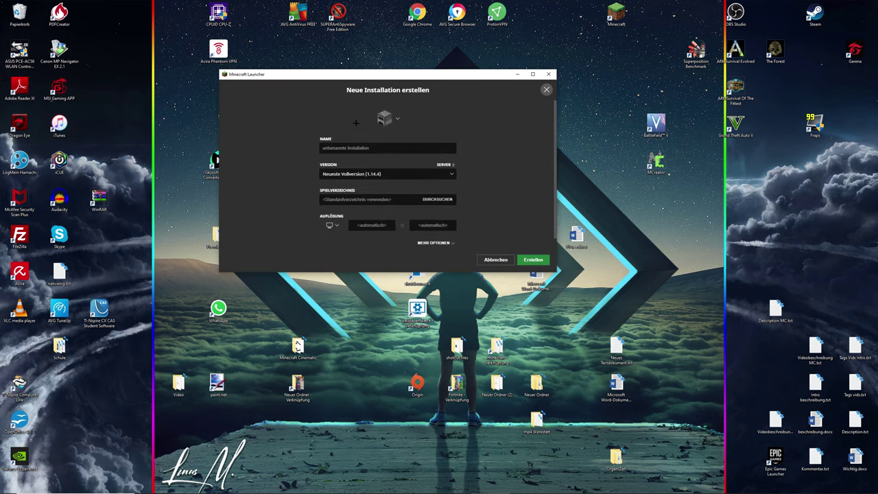
left_click(344, 149)
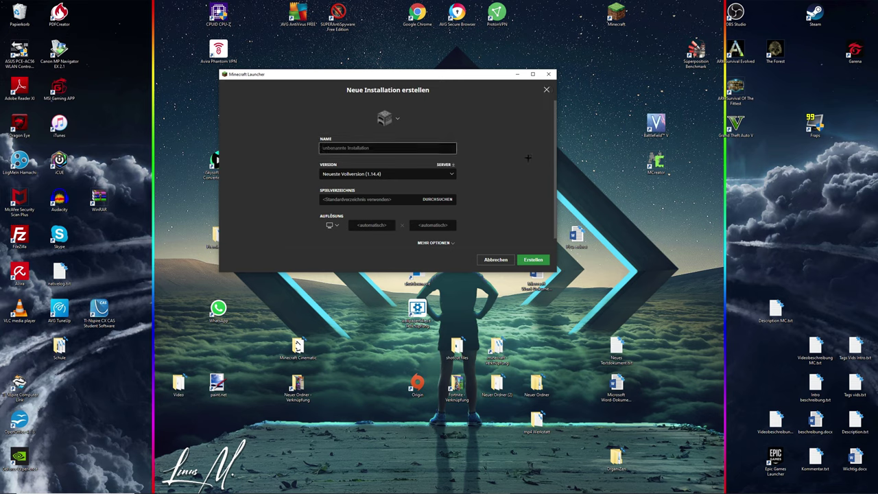
type("Forge 1.12.2")
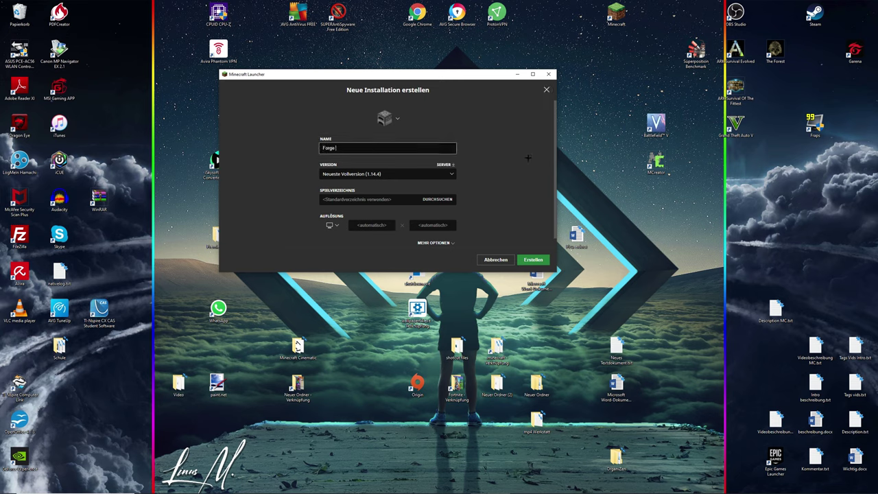
- Set the new installation's version to release 1.12.2-forge1.12.2-14.23.5.2838 and create it
left_click(450, 174)
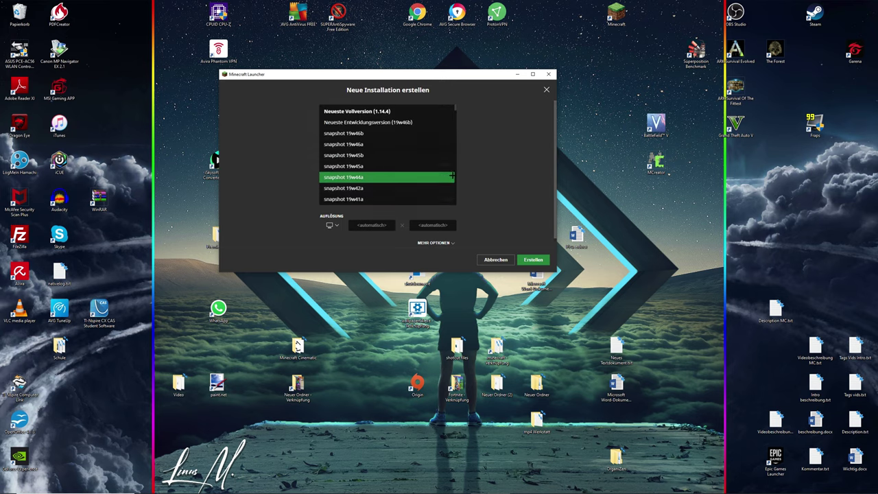
scroll(427, 144, "down", 10)
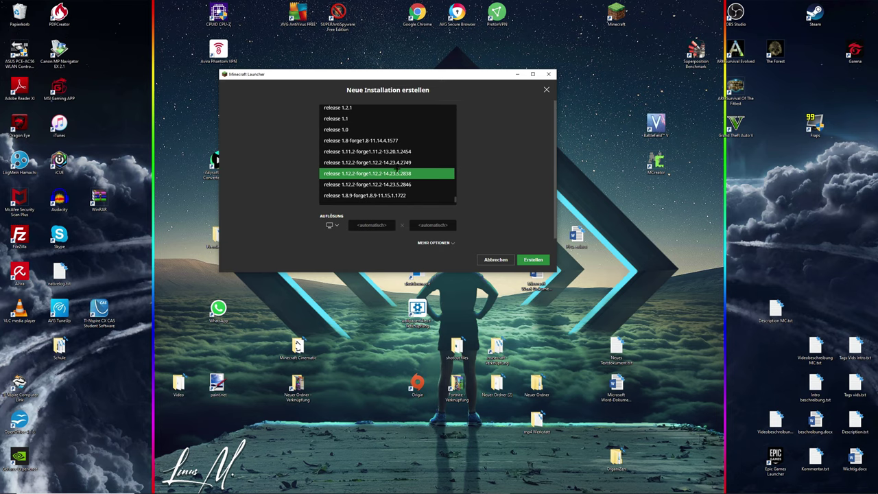
left_click(396, 173)
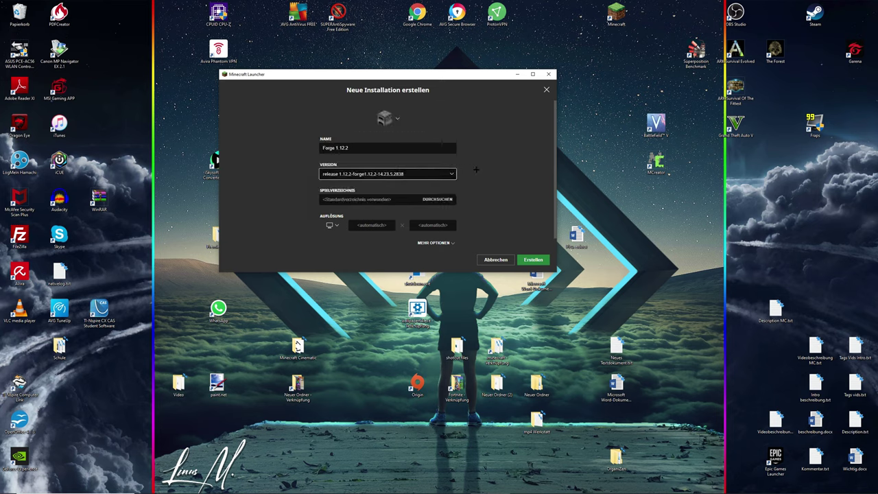
left_click(534, 260)
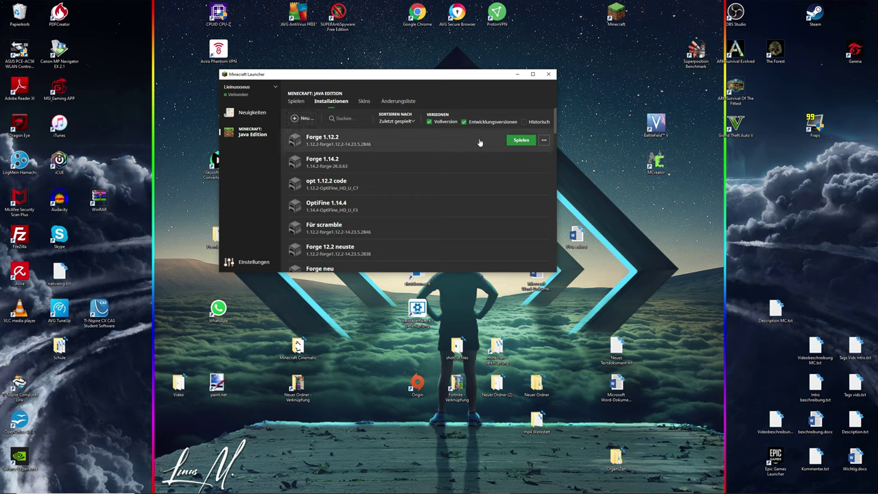
- Launch the game with the Forge 1.12.2 installation, look through its mod list, and quit the game
left_click(521, 141)
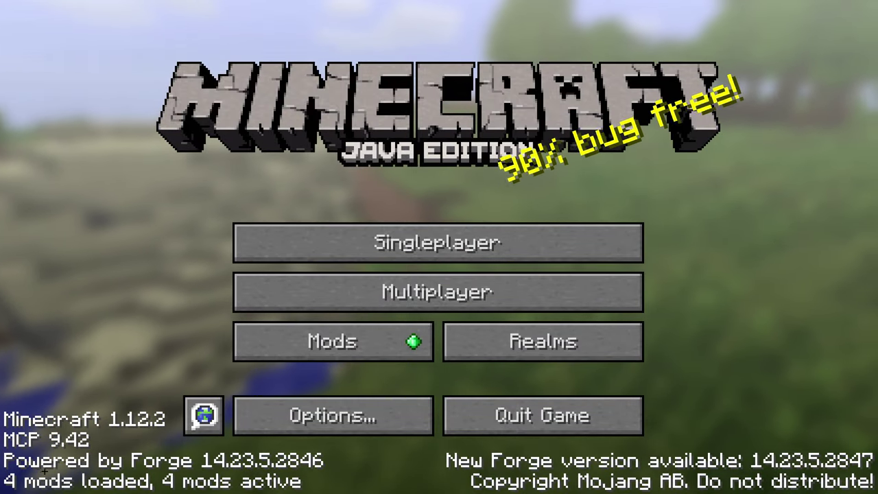
left_click(333, 341)
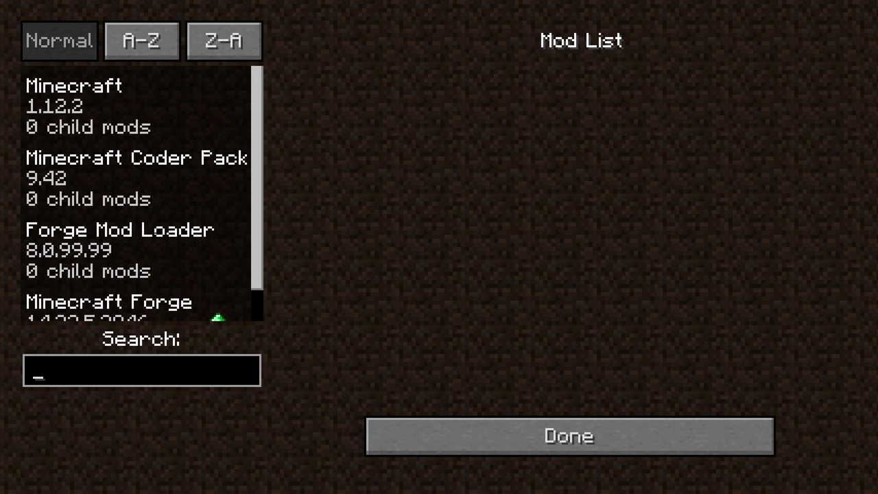
scroll(137, 192, "down", 2)
scroll(137, 192, "up", 2)
scroll(137, 192, "down", 2)
key("Escape")
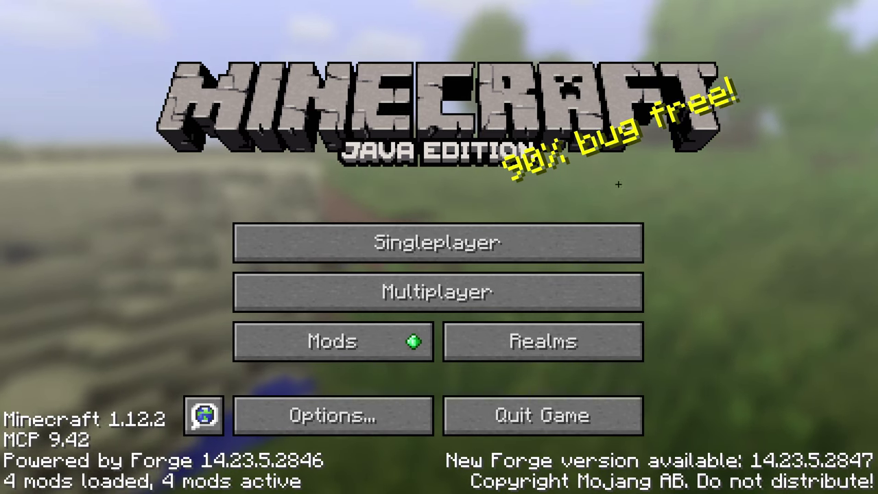
left_click(588, 414)
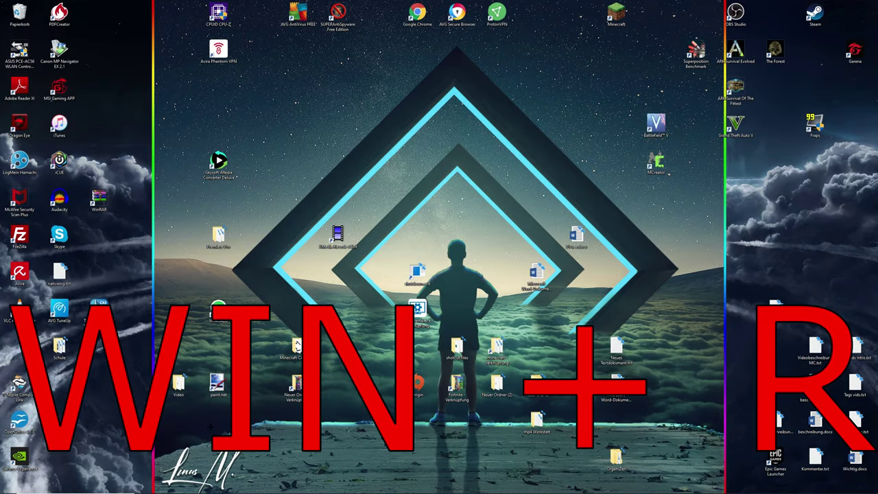
- Open the Windows %appdata% location and go to the mods folder inside .minecraft
key("super+r")
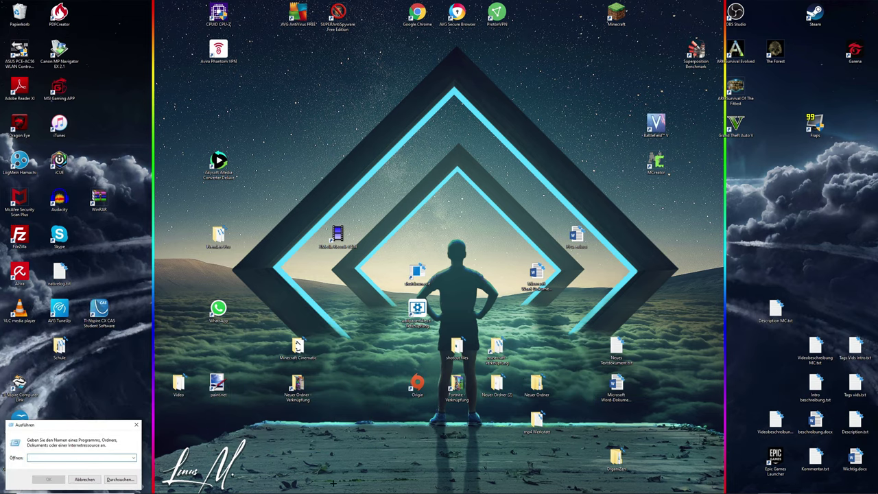
type("%appdata")
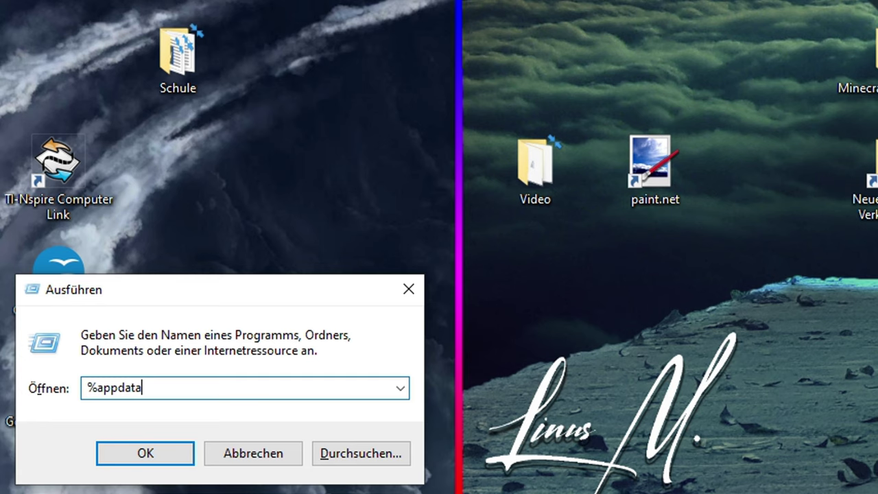
type("%")
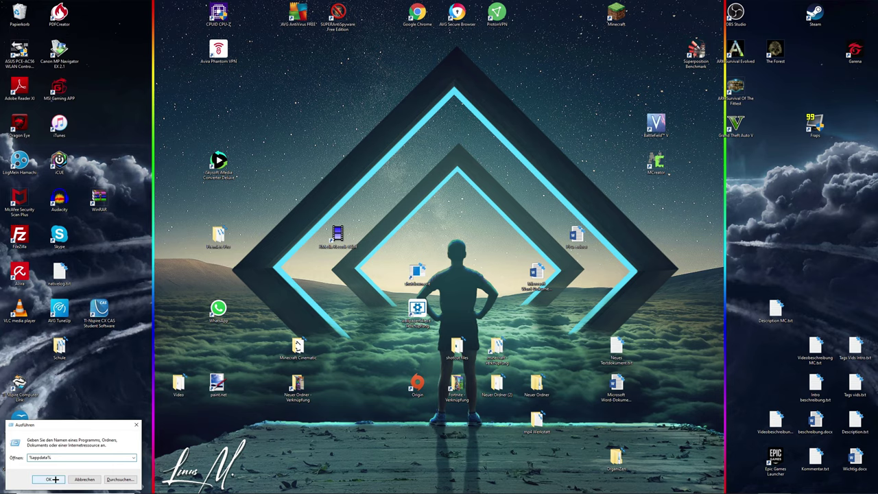
left_click(55, 478)
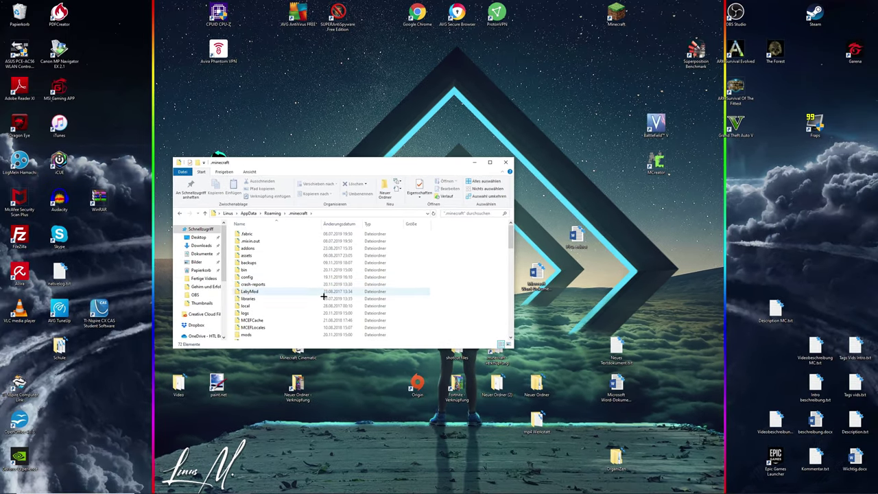
scroll(393, 302, "down", 1)
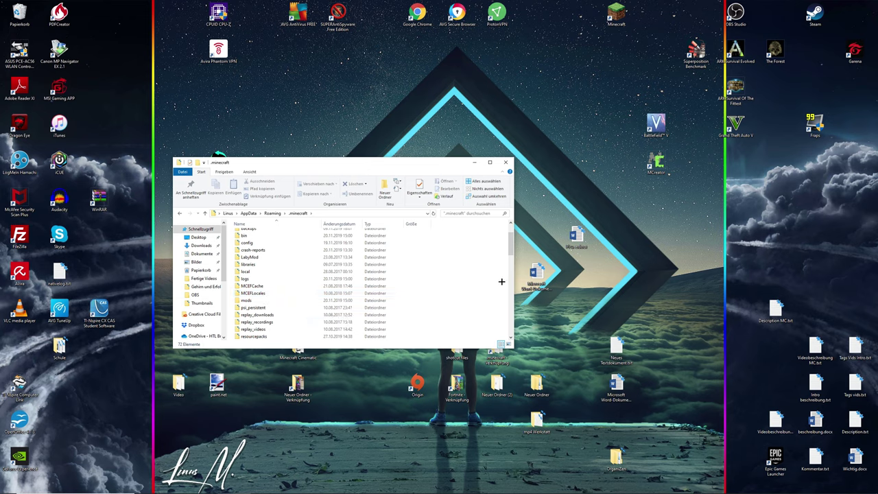
double_click(259, 301)
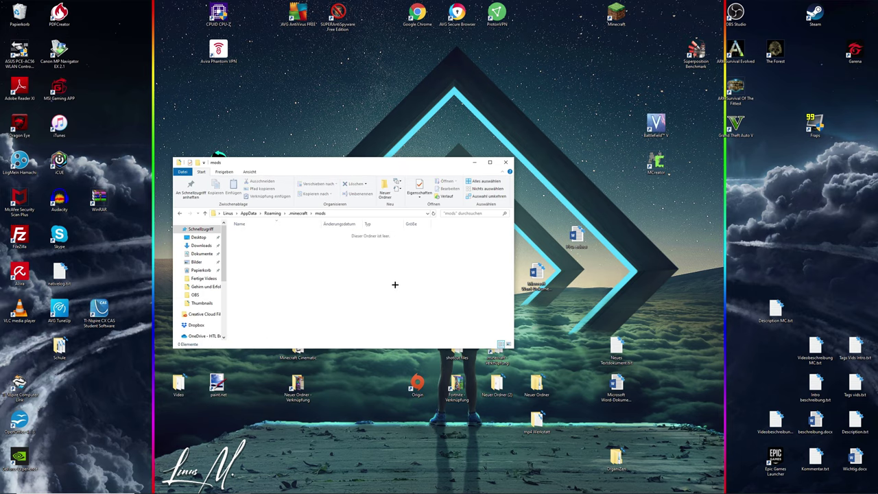
- Move the mods folder window clear of the browser area and switch to Chrome with the mod download pages
left_click_drag(367, 166, 233, 88)
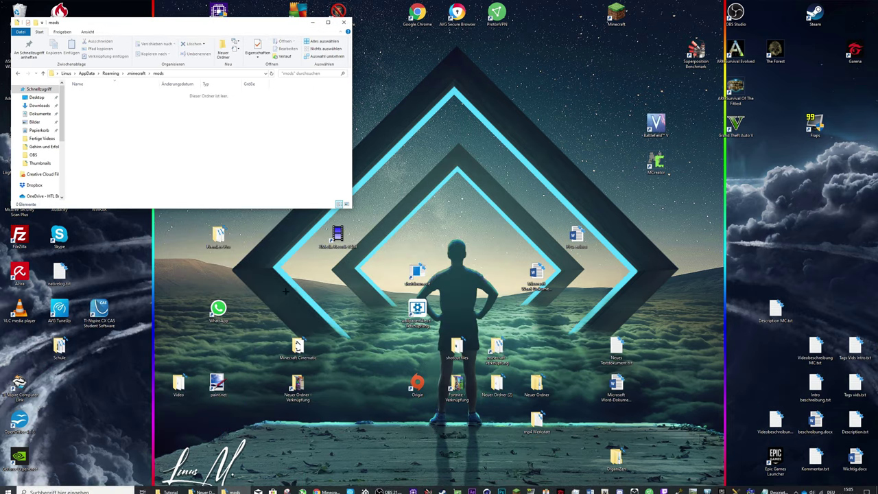
left_click(317, 492)
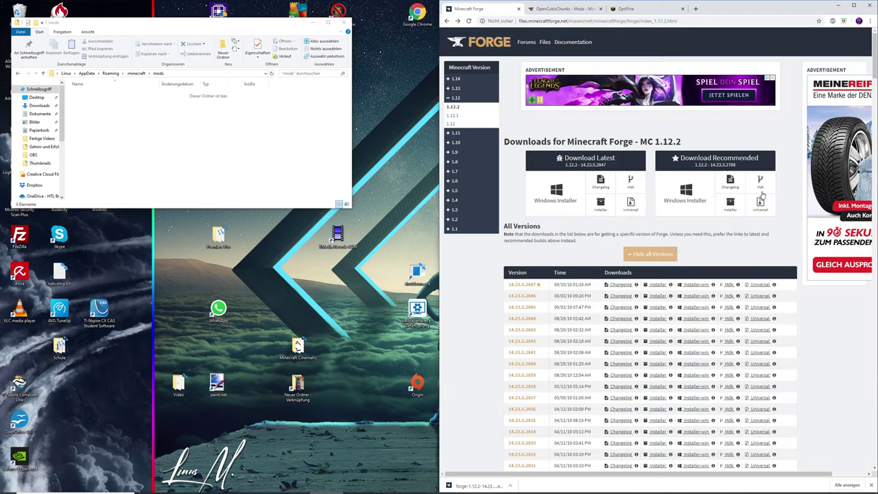
- Switch to the OpenCubicChunks page, check its link in the Description MC text file, and minimize the file
key("ctrl+Tab")
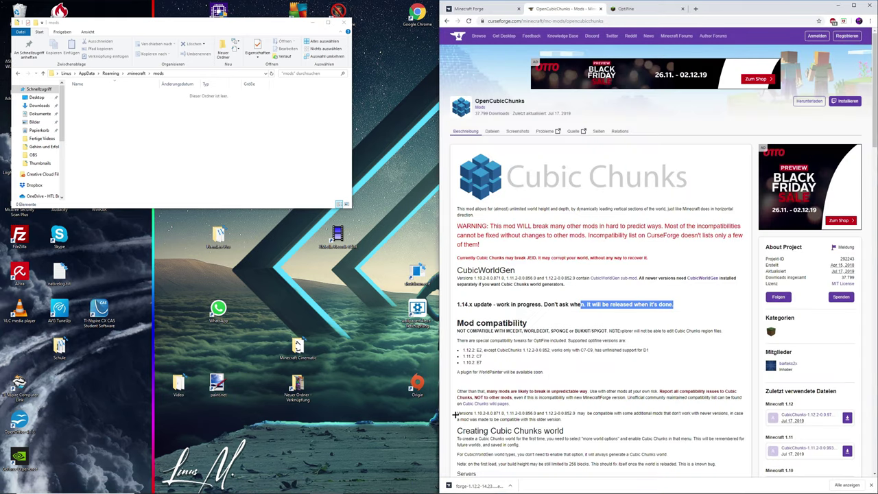
key("alt+Tab")
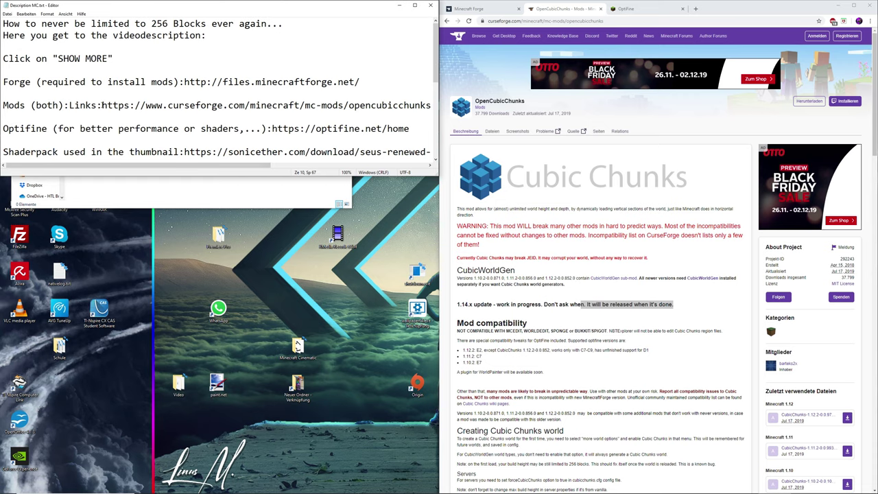
left_click_drag(102, 105, 436, 105)
left_click(14, 116)
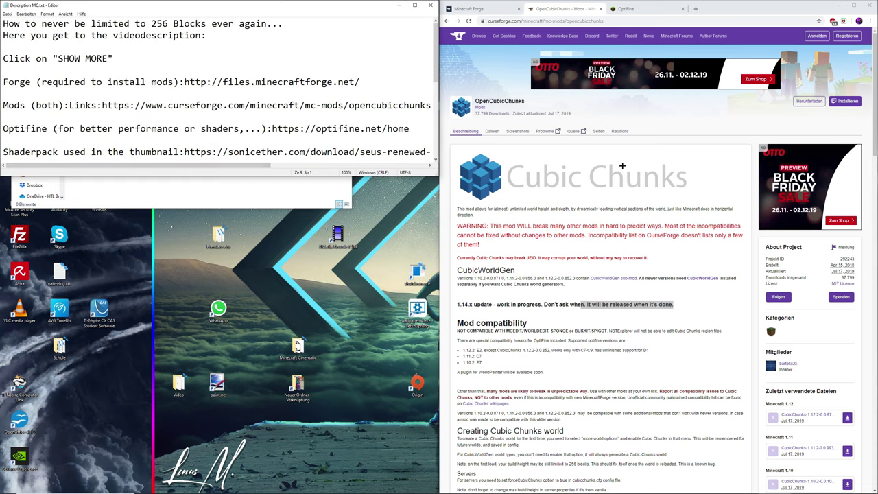
left_click(398, 6)
left_click(656, 291)
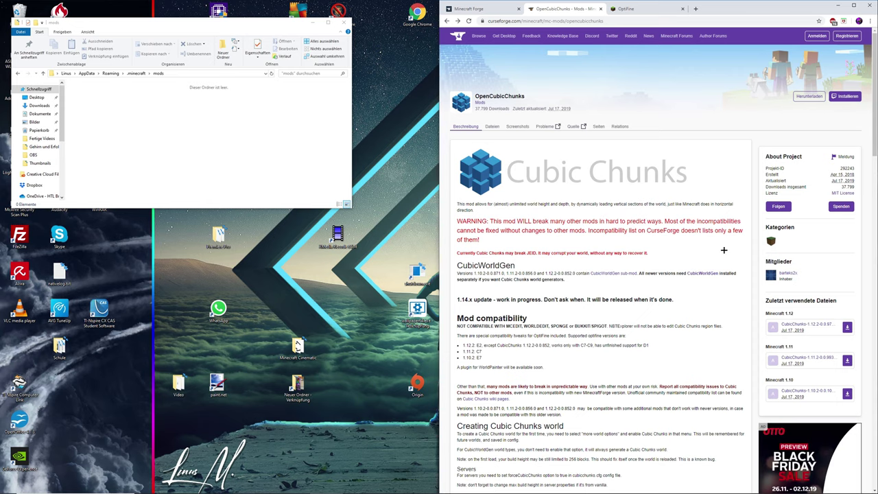
- Download the main file CubicChunks-1.12.2-0.0.970.0-SNAPSHOT-all.jar from the OpenCubicChunks files and keep it despite the warning
left_click(491, 127)
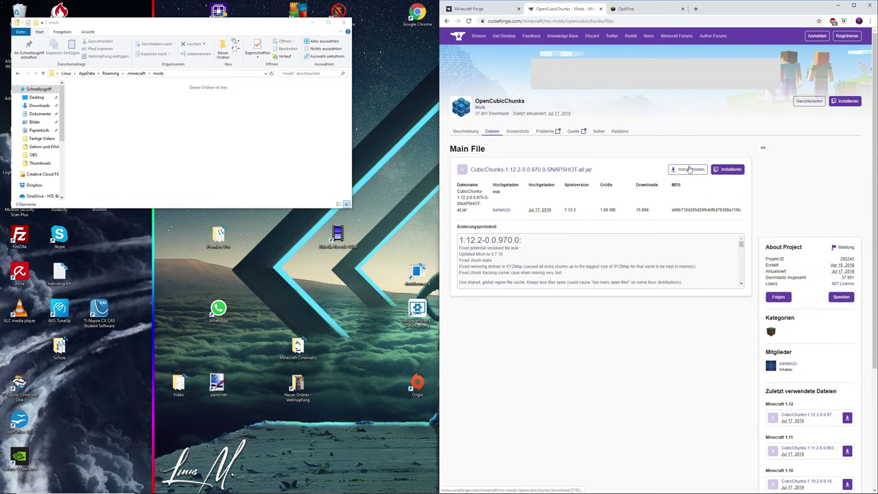
left_click(690, 169)
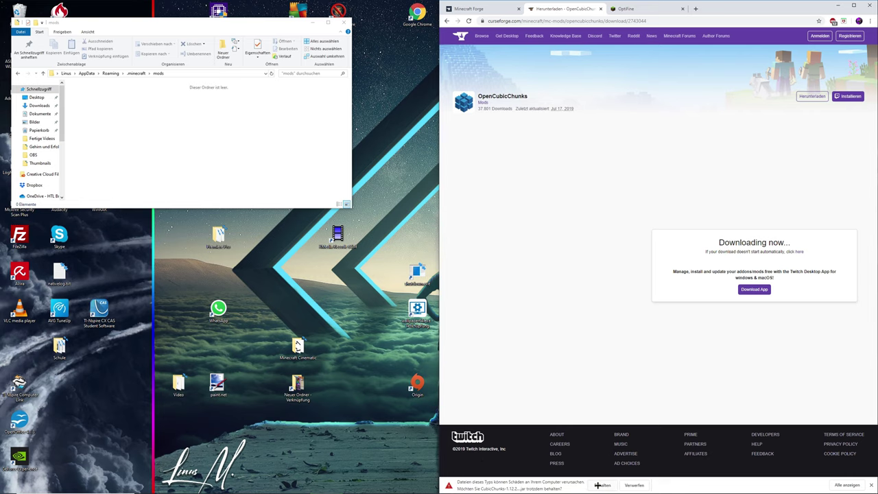
left_click(599, 485)
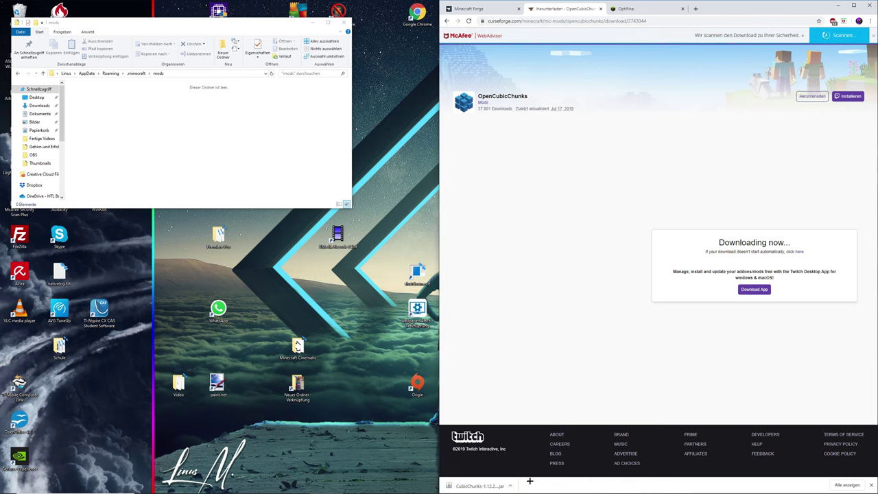
- Go to the CubicWorldGen mod linked in the OpenCubicChunks description and download and keep its main 1.12.2-0.0.39.1 file
key("alt+Left")
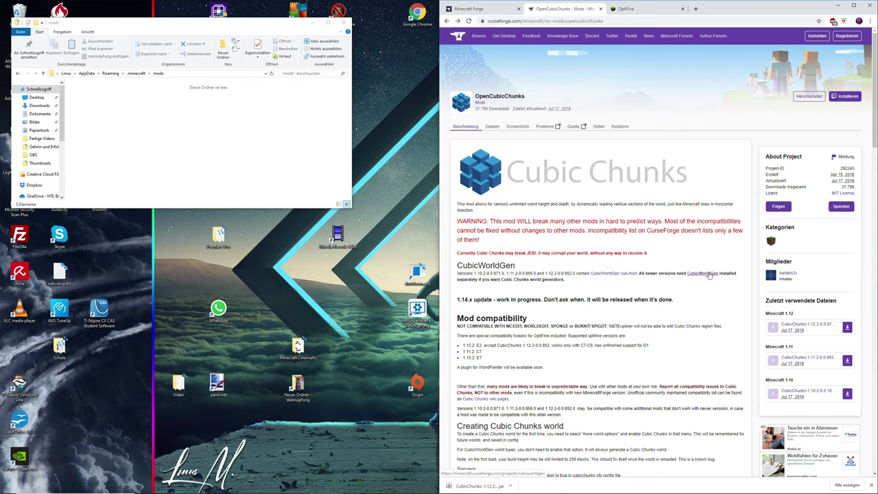
left_click(710, 274)
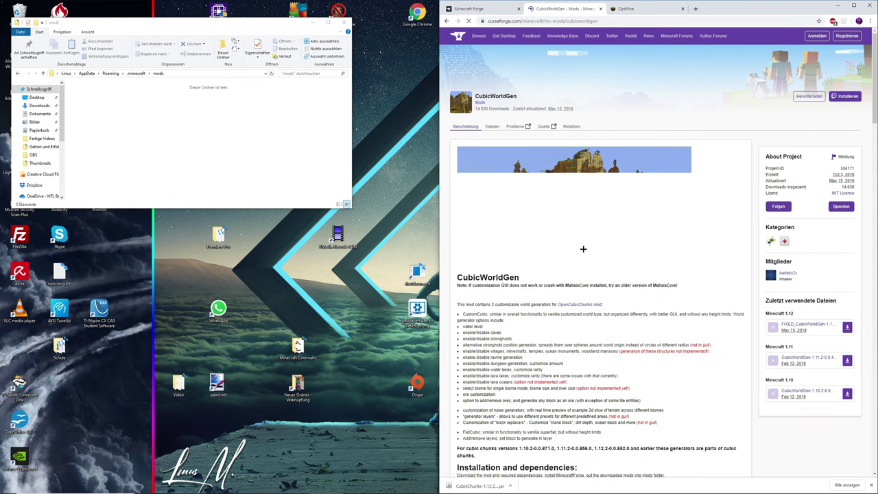
left_click(492, 132)
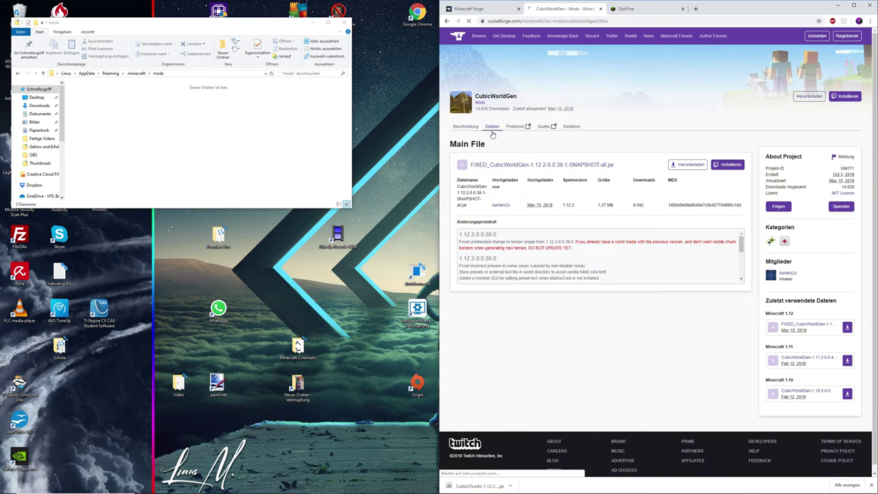
left_click(690, 166)
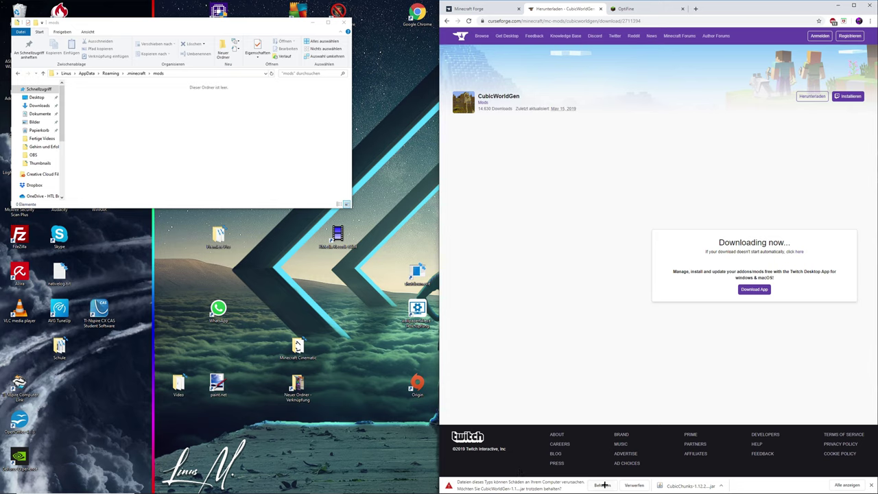
left_click(602, 485)
- Show the download in its folder and copy the CubicWorldGen and CubicChunks jar files into the mods folder
left_click(507, 486)
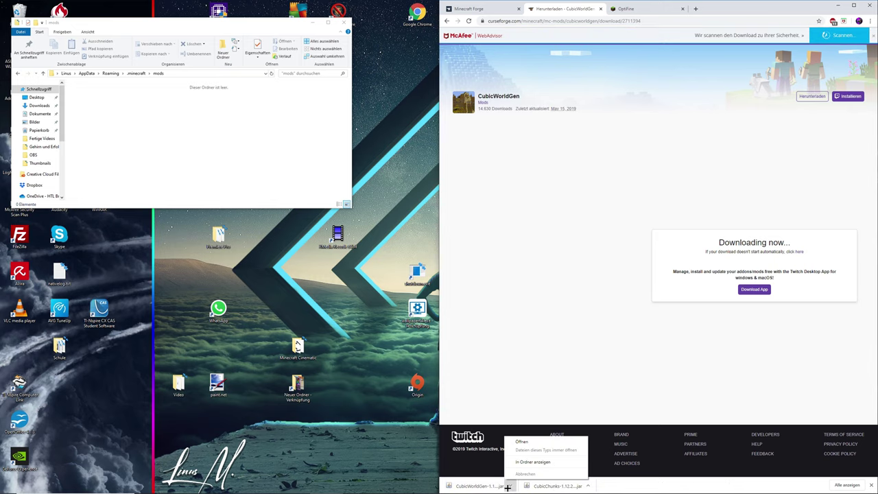
left_click(547, 461)
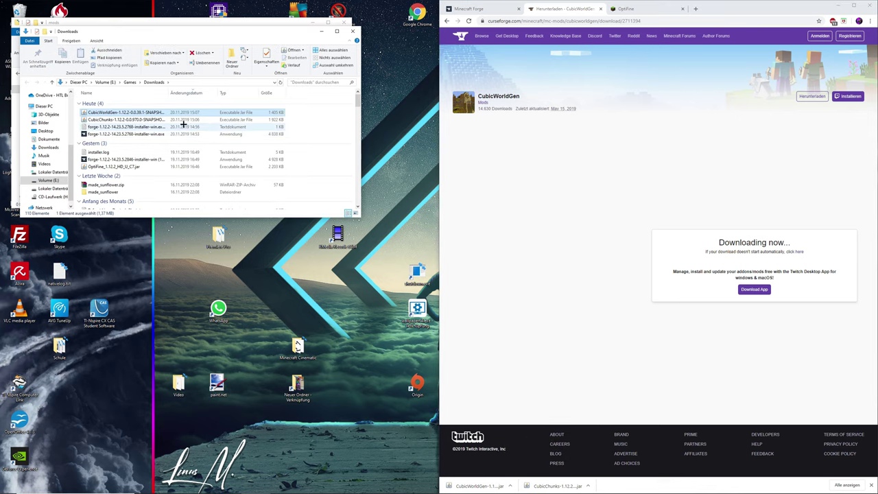
left_click(148, 119, "ctrl")
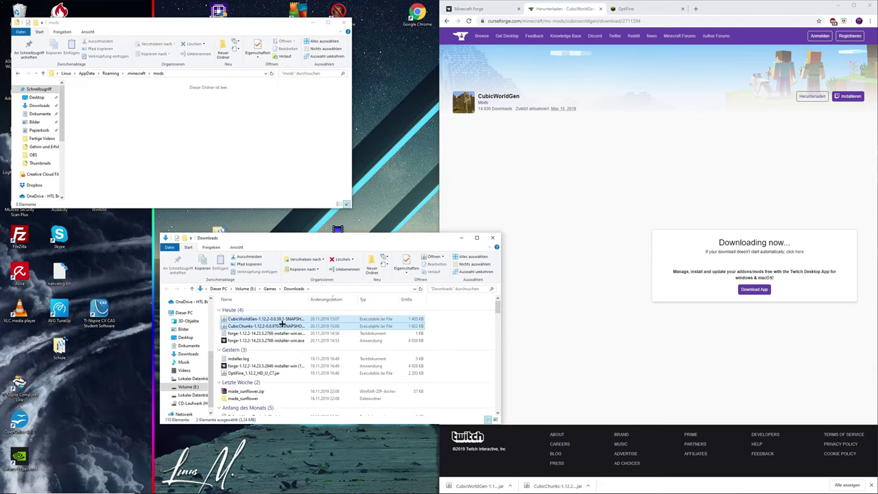
left_click_drag(283, 323, 177, 139)
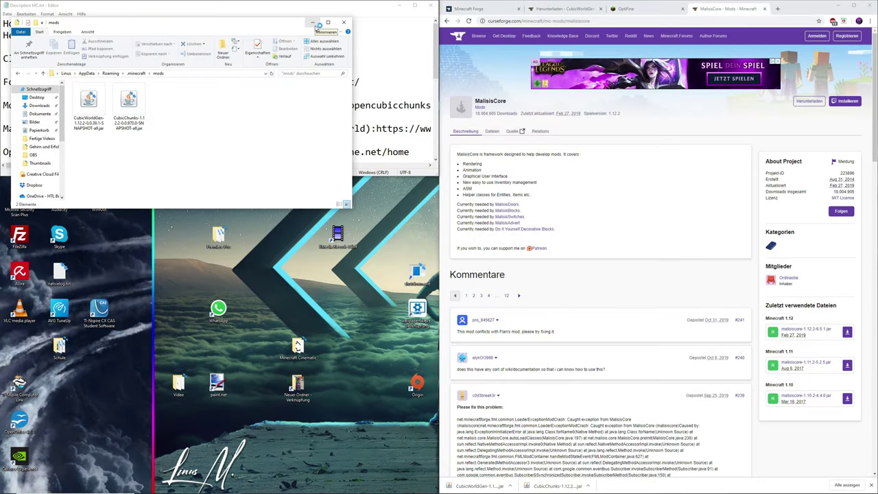
- Minimize the mods folder, view the MalisisCore link in the notes, and download malisiscore-1.12.2-6.3.2.jar from the mod's file list
left_click(314, 23)
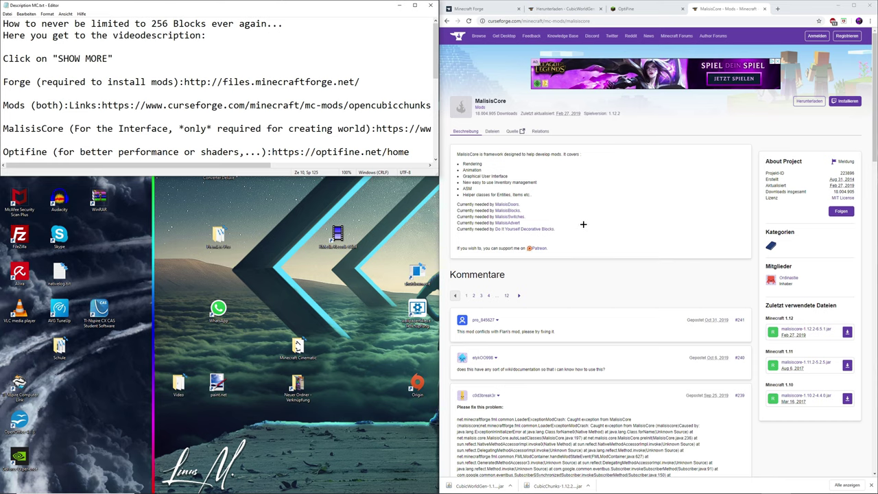
left_click_drag(212, 165, 306, 136)
left_click(491, 135)
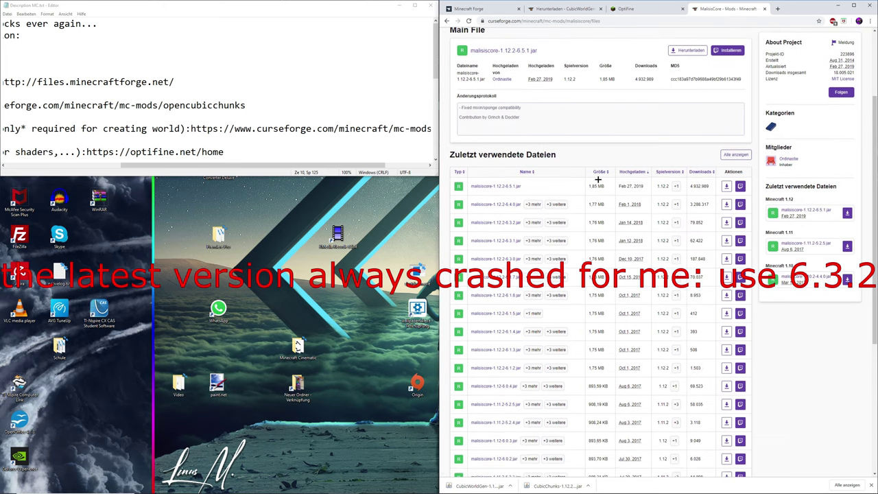
scroll(542, 195, "down", 1)
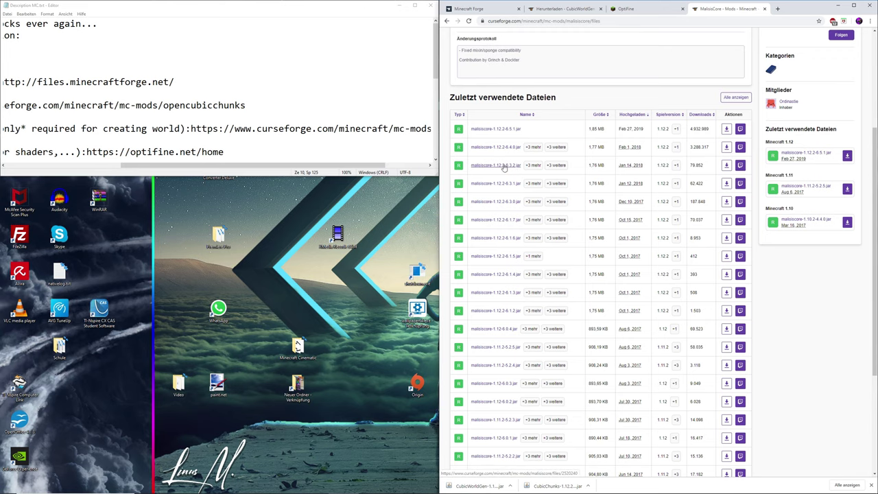
left_click(726, 167)
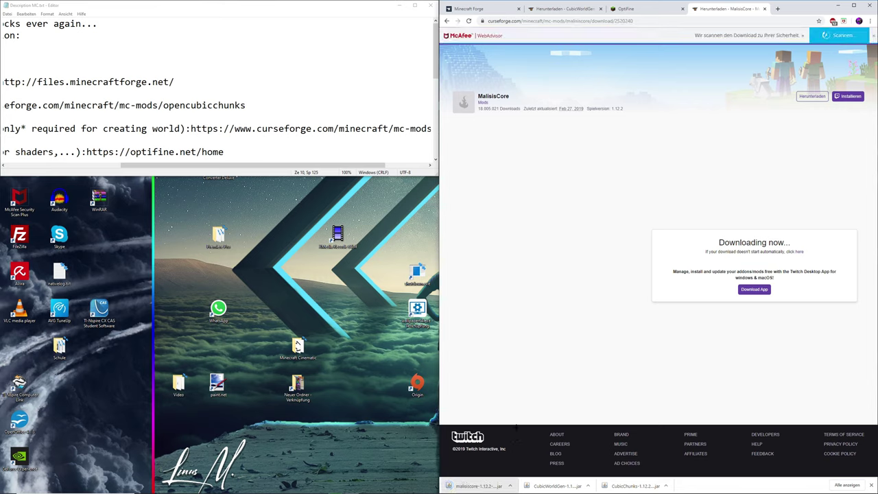
- Show the MalisisCore download in its folder and copy malisiscore-1.12.2-6.3.2.jar into the mods folder
left_click(510, 486)
left_click(542, 462)
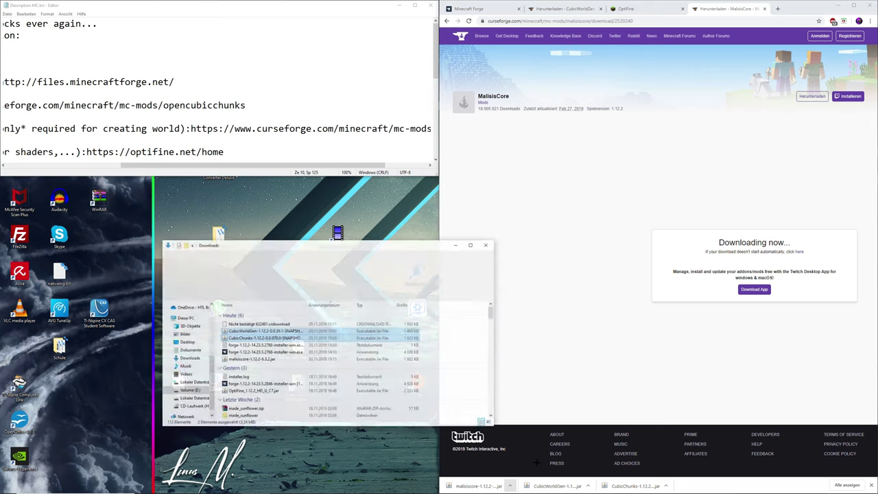
left_click_drag(247, 355, 206, 145)
left_click(252, 200)
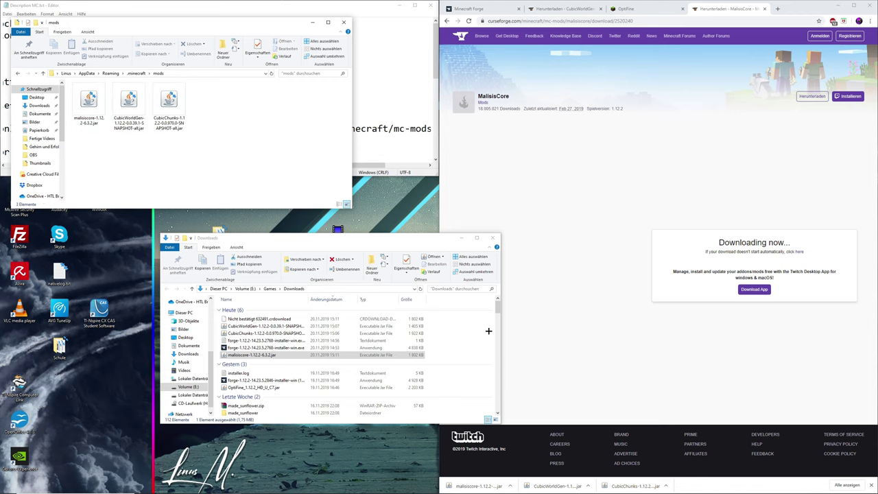
- Open the Minecraft Launcher from the desktop and start the game with the Forge 1.12.2 installation
key("super+d")
double_click(616, 18)
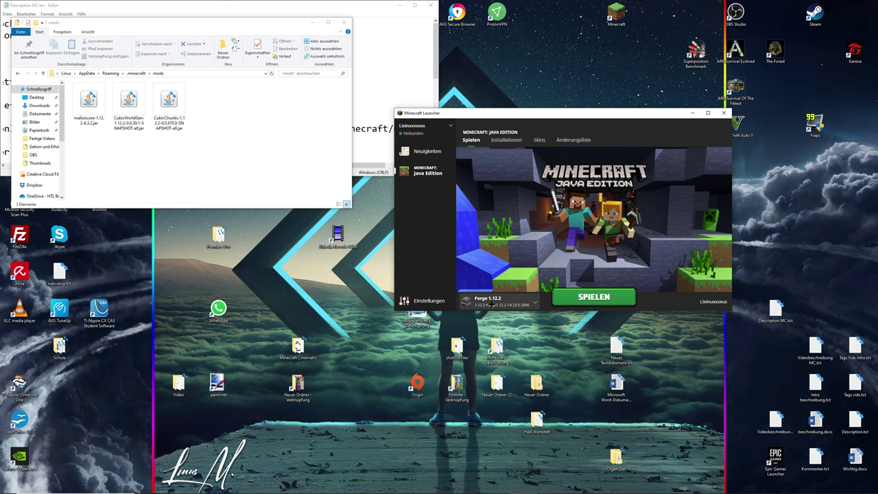
left_click(594, 297)
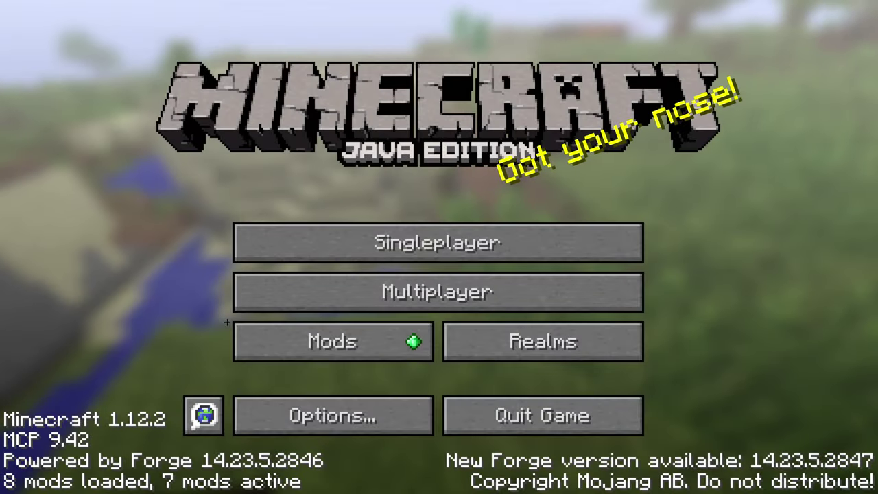
- Check the game's mod list for CubicChunks, CubicGen and MalisisCore, and return to the main menu
left_click(316, 340)
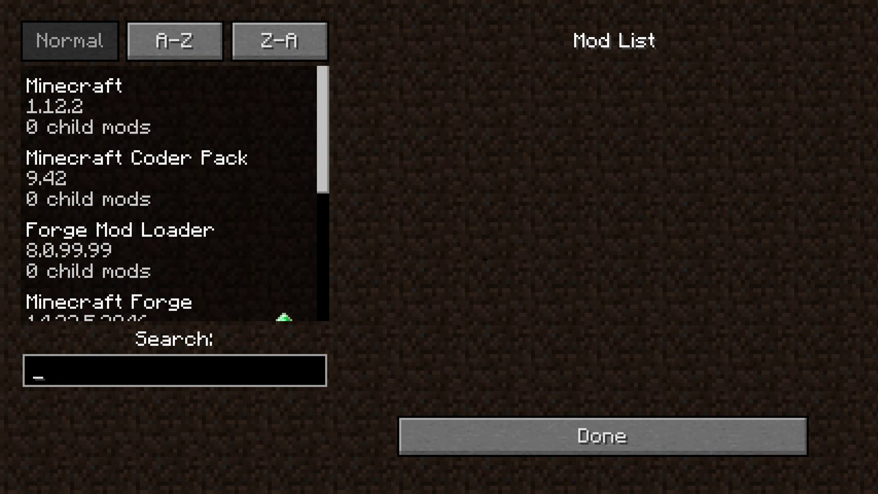
scroll(171, 193, "down", 10)
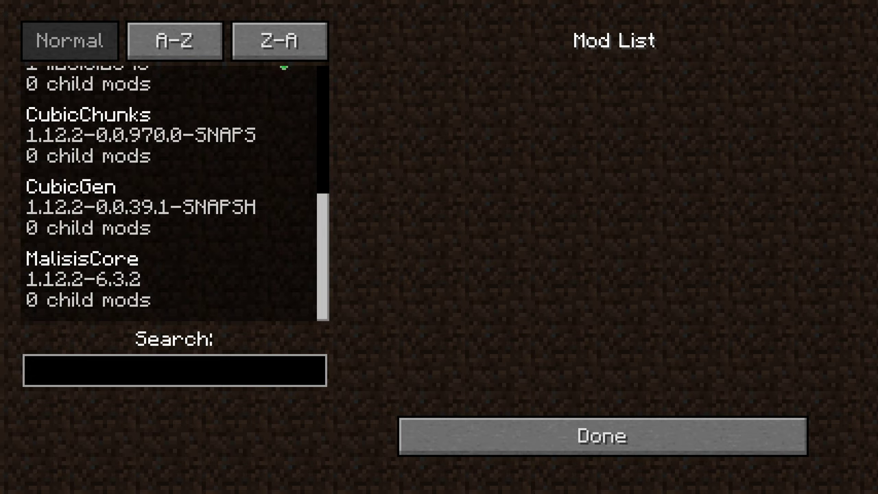
left_click(569, 431)
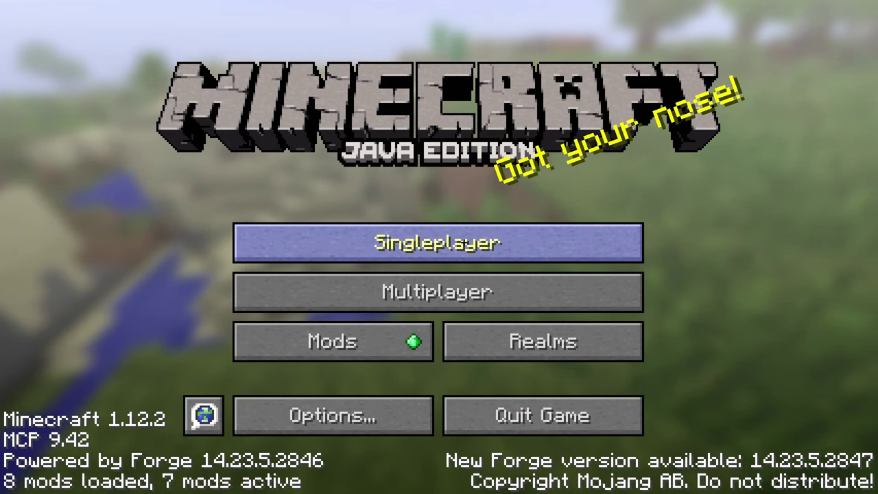
- Start creating a new singleplayer world and name it "No height limit!!!!"
left_click(438, 242)
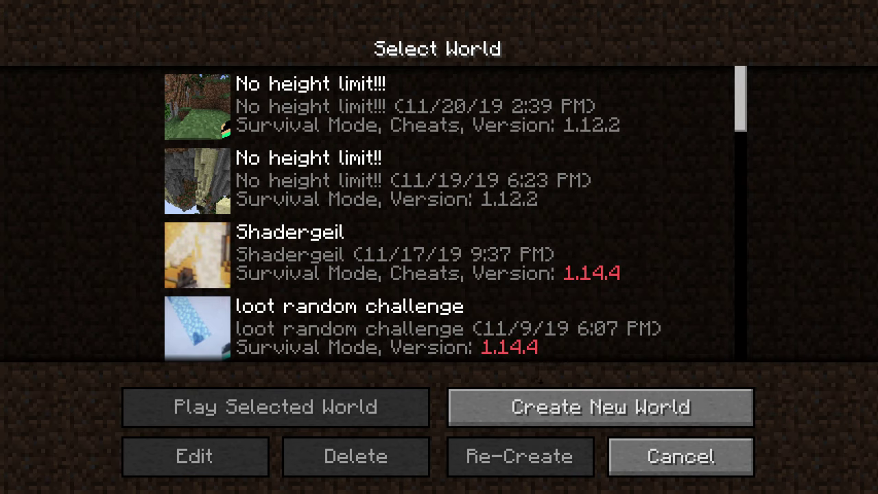
left_click(598, 405)
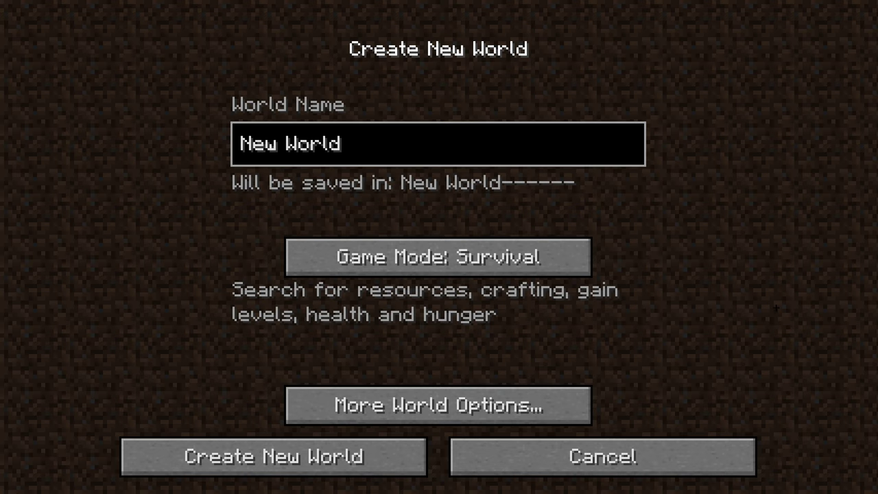
key("BackSpace")
key("BackSpace")
key("BackSpace")
key("BackSpace")
key("BackSpace")
key("BackSpace")
key("BackSpace")
key("BackSpace")
type("o")
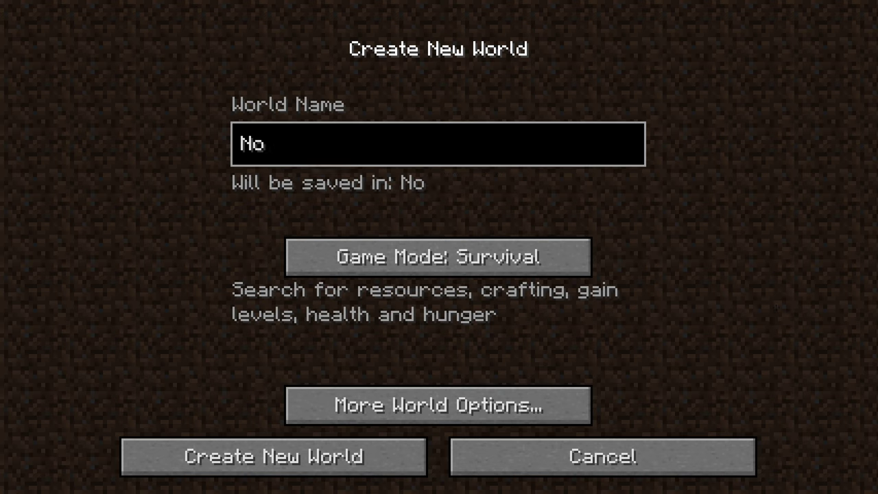
type(" height")
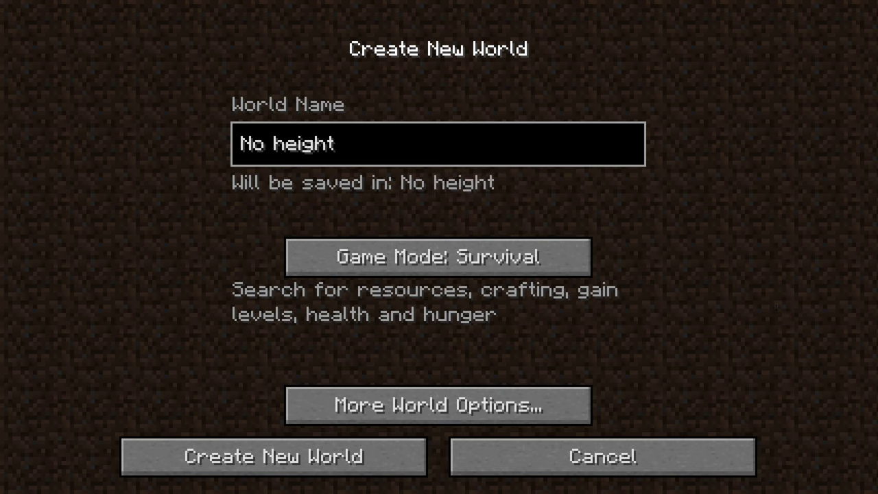
type(" limit!!!!")
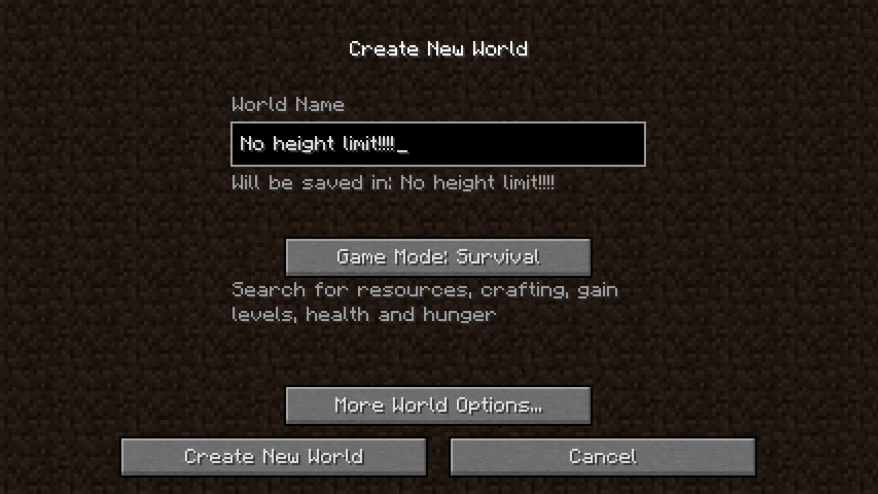
- In the additional world options, turn Allow Cheats on and set the world type to Custom Cubic
left_click(480, 398)
left_click(275, 331)
left_click(589, 228)
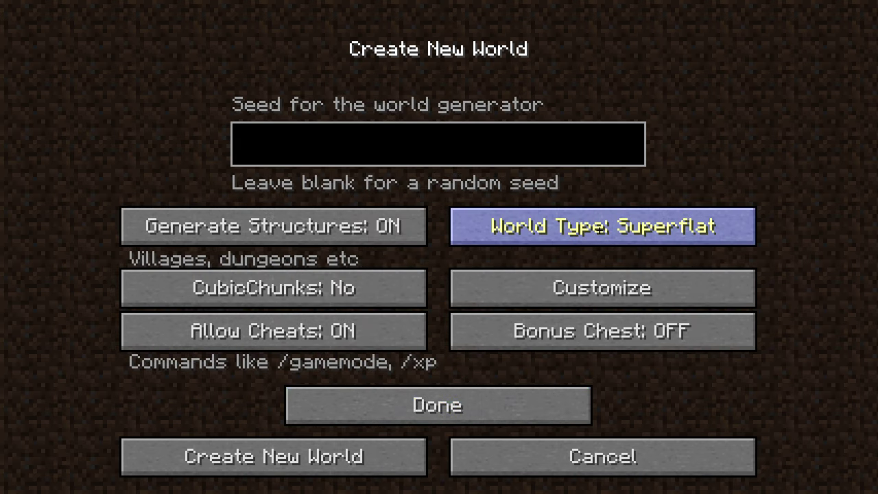
left_click(601, 231)
left_click(599, 234)
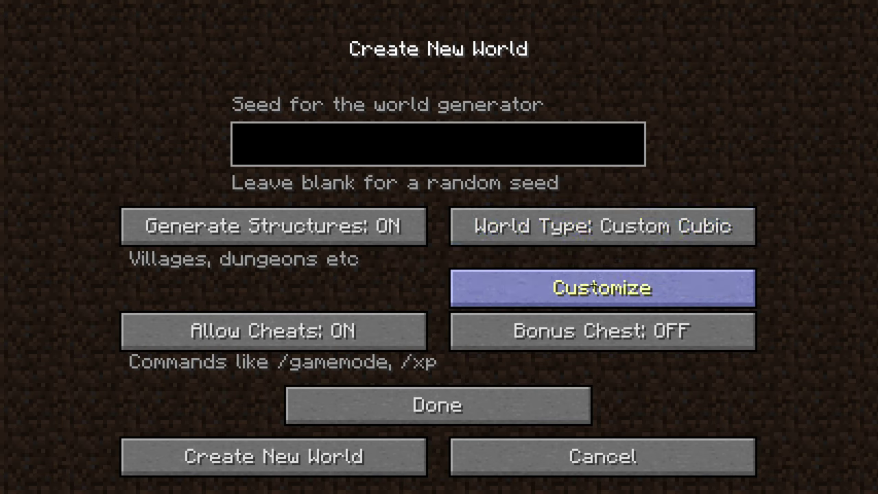
- Open the Custom Cubic world customization and, in the ore settings, raise diamond ore's maximum height to 184.375%
left_click(602, 287)
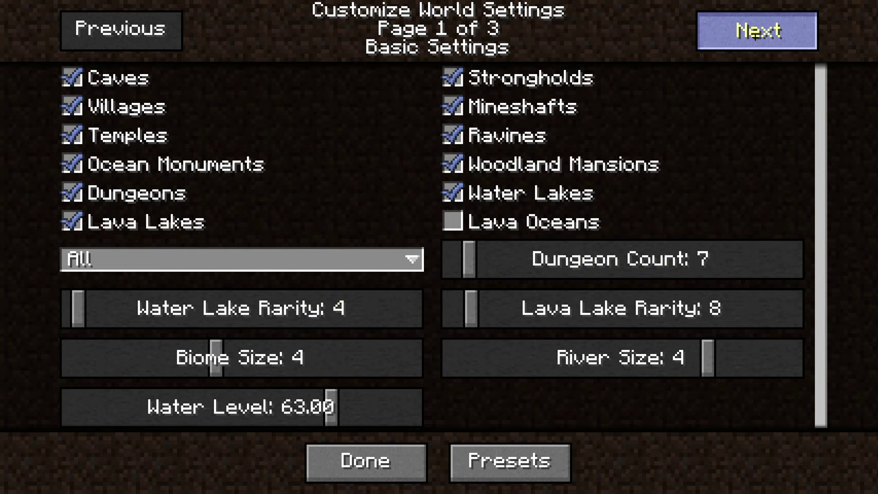
left_click(756, 35)
scroll(693, 156, "down", 20)
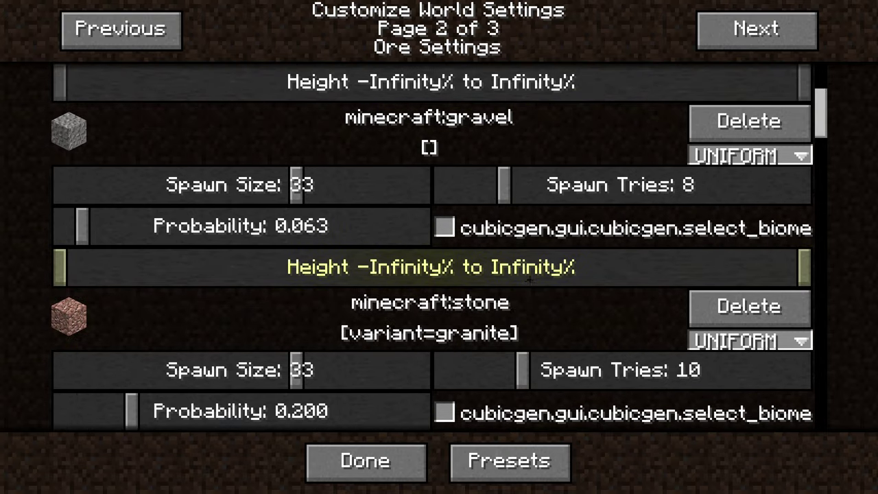
scroll(439, 247, "down", 5)
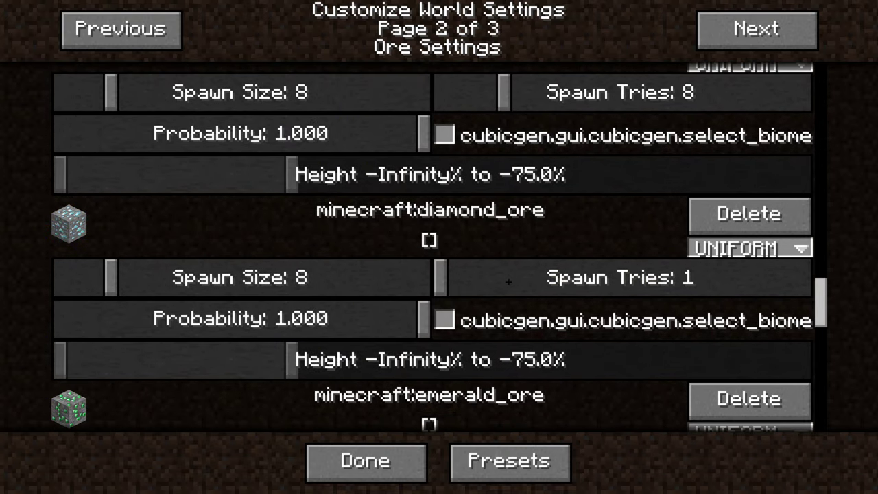
left_click_drag(292, 360, 775, 359)
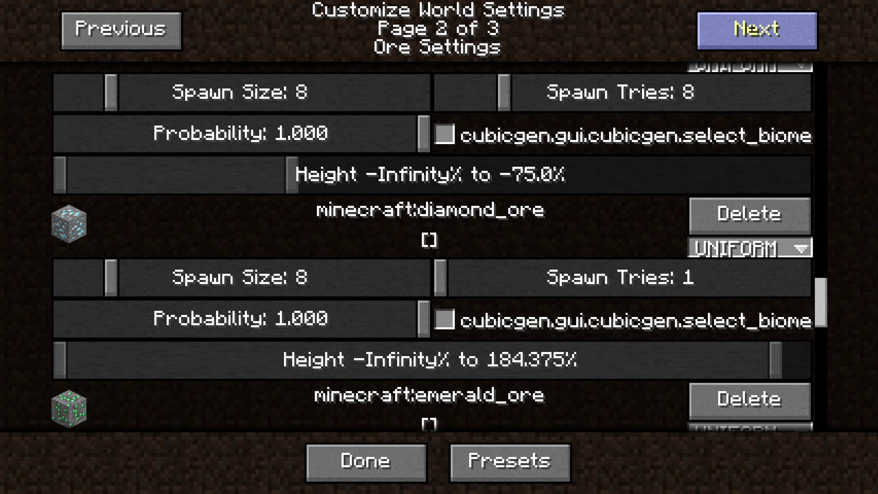
- In the advanced settings, set the Height variation factor to 2560 and check the terrain preview
left_click(757, 29)
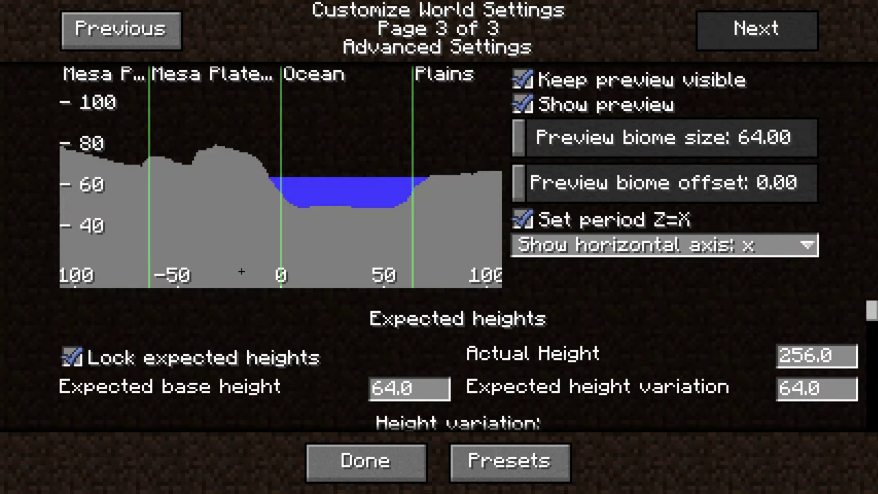
scroll(335, 314, "down", 5)
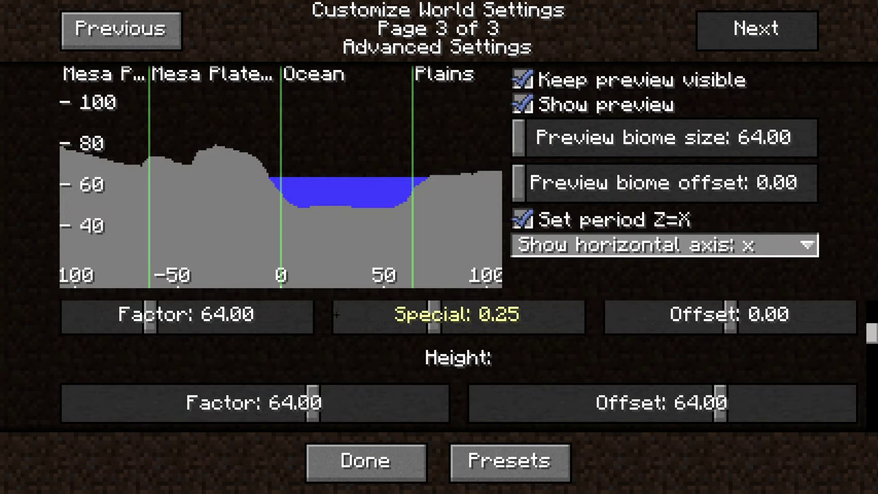
scroll(149, 317, "up", 3)
left_click_drag(148, 366, 182, 366)
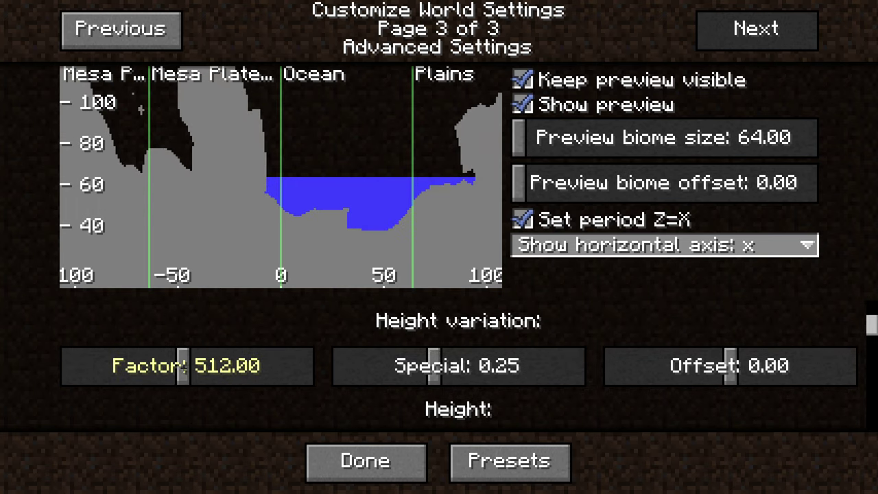
scroll(246, 186, "down", 6)
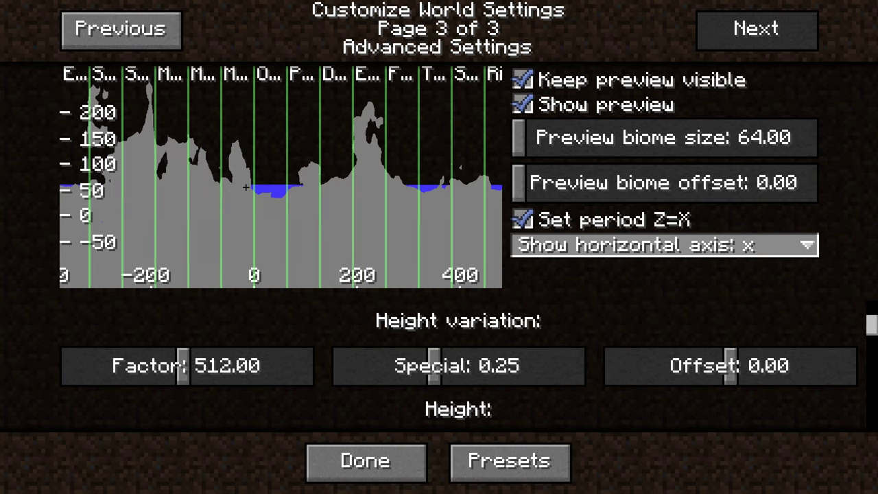
left_click_drag(184, 366, 210, 365)
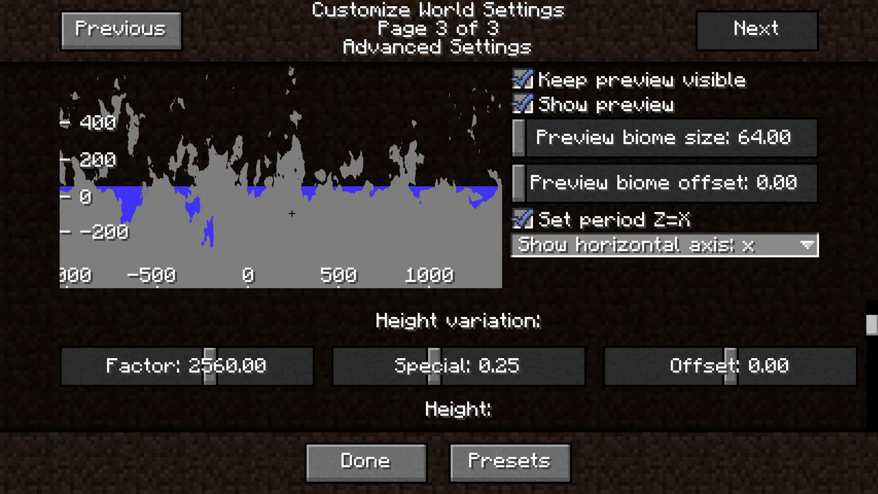
scroll(255, 207, "down", 4)
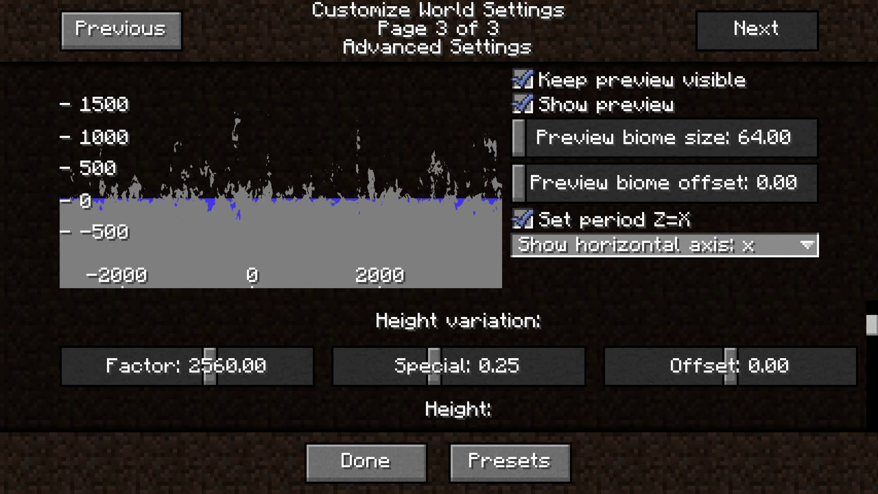
- Set the Height factor to 256, accept the customized settings and create the new world
scroll(320, 352, "down", 3)
left_click_drag(320, 351, 331, 352)
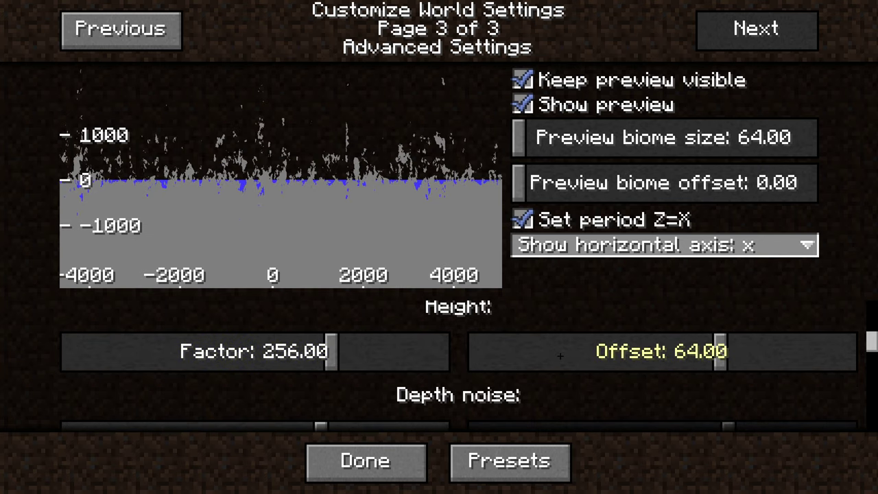
left_click(386, 466)
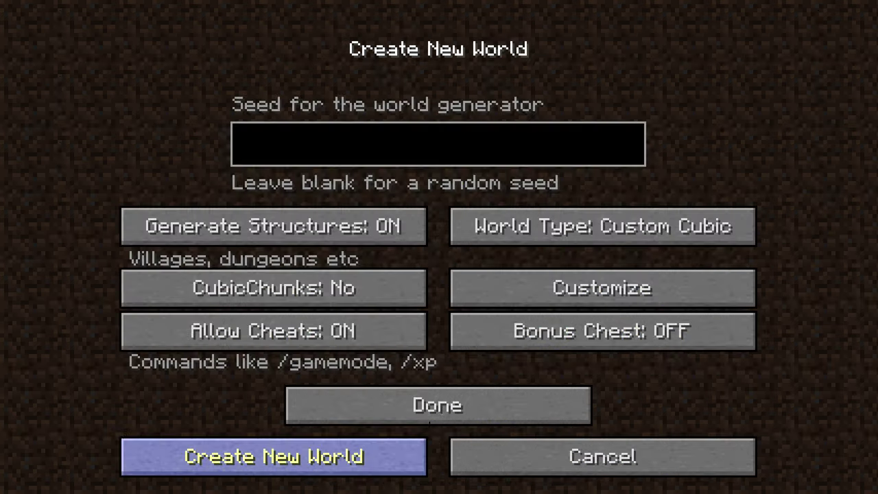
left_click(380, 443)
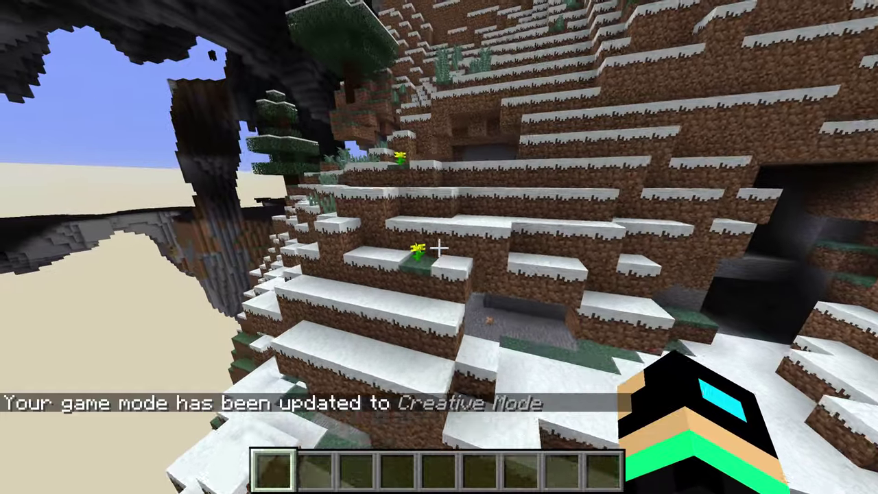
- Check the debug overlay and explore the generated snowy mountain terrain while trying out a grass block
key("F3")
key("F3")
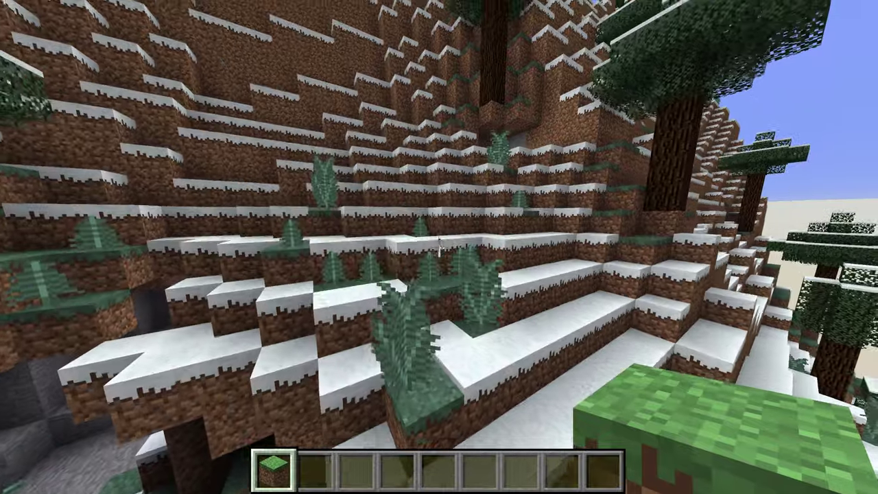
key("w")
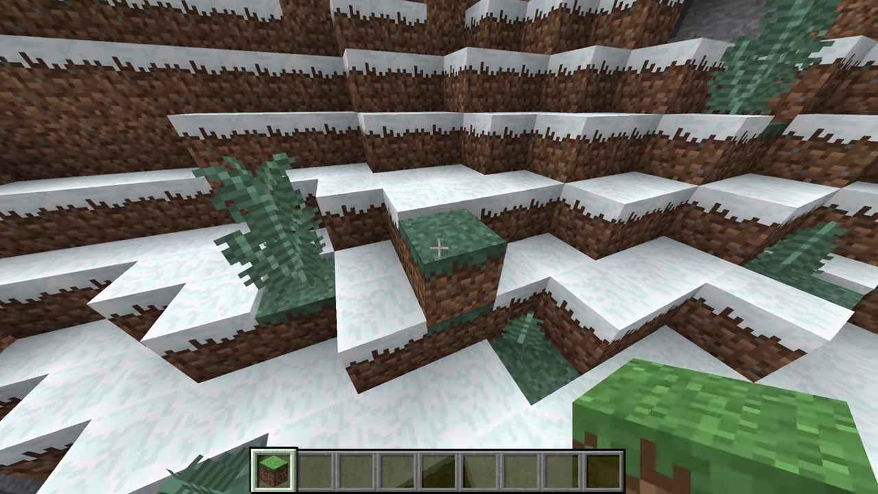
left_click(439, 247)
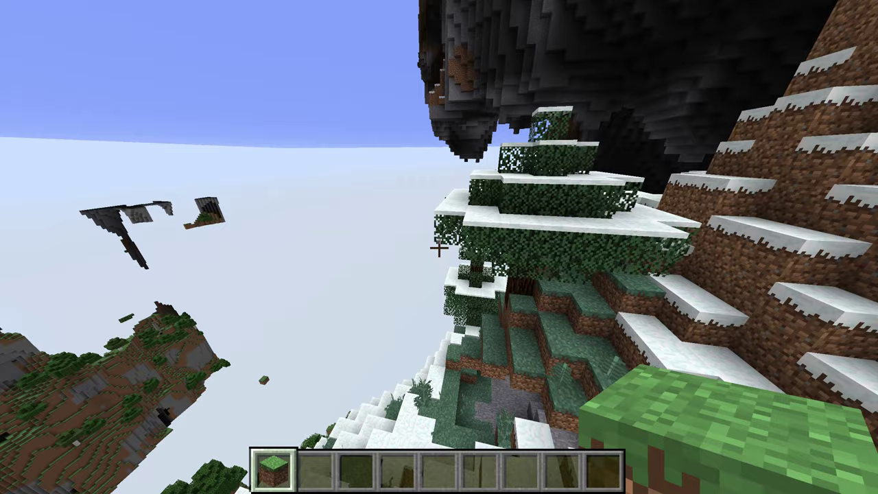
key("Escape")
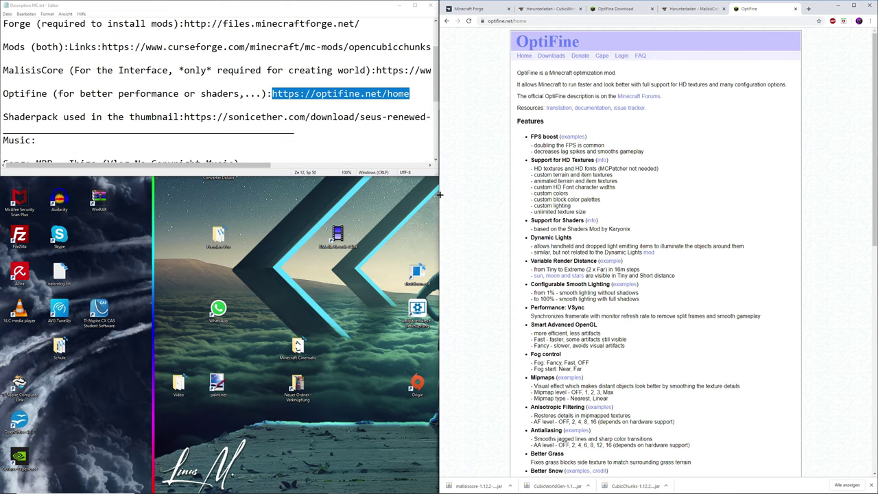
- Download OptiFine_1.12.2_HD_U_F4.jar from the OptiFine website
left_click(552, 58)
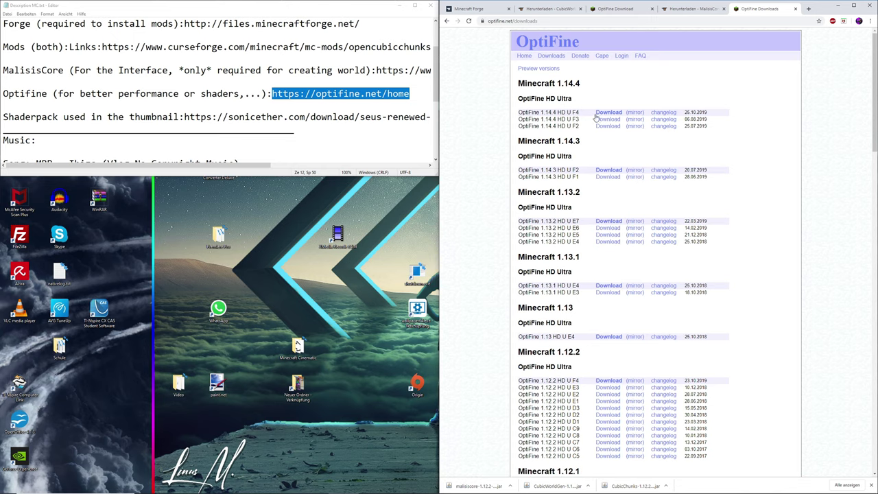
left_click(616, 10)
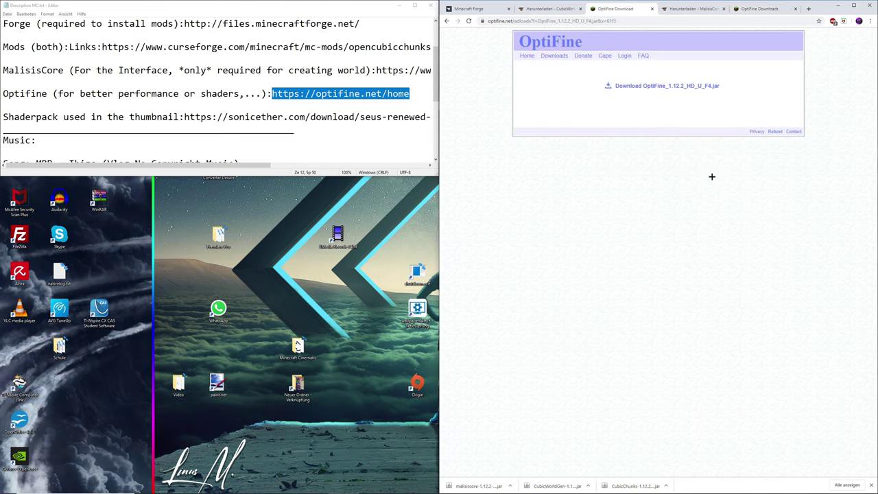
left_click(758, 9)
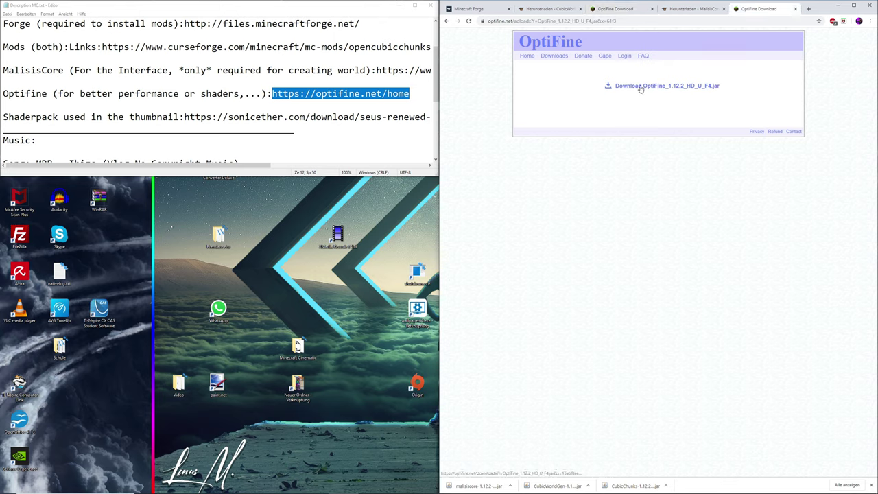
left_click(652, 87)
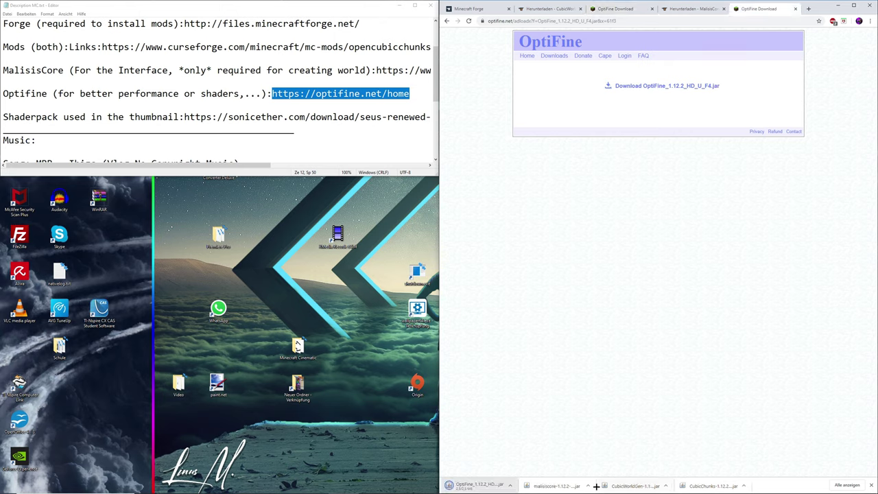
- Show the downloaded OptiFine jar in its folder and add it to Minecraft's mods folder
left_click(513, 485)
left_click(533, 461)
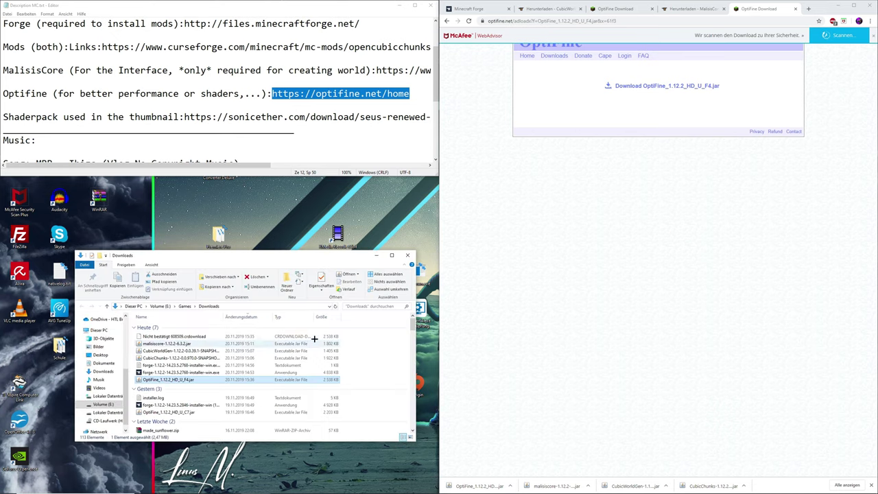
left_click(228, 487)
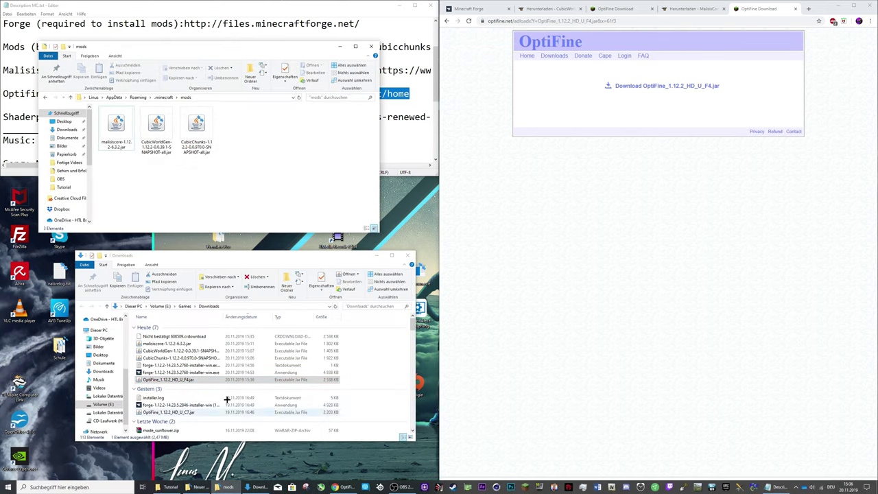
left_click_drag(185, 381, 320, 149)
left_click(275, 188)
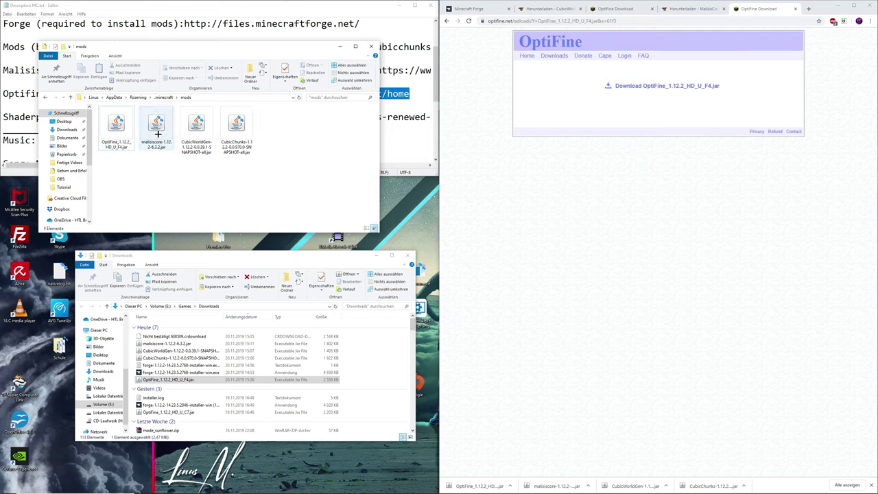
- Move malisiscore-1.12.2-6.3.2.jar out of the mods folder into the desktop's Video folder, and minimize the mods window
left_click(157, 134)
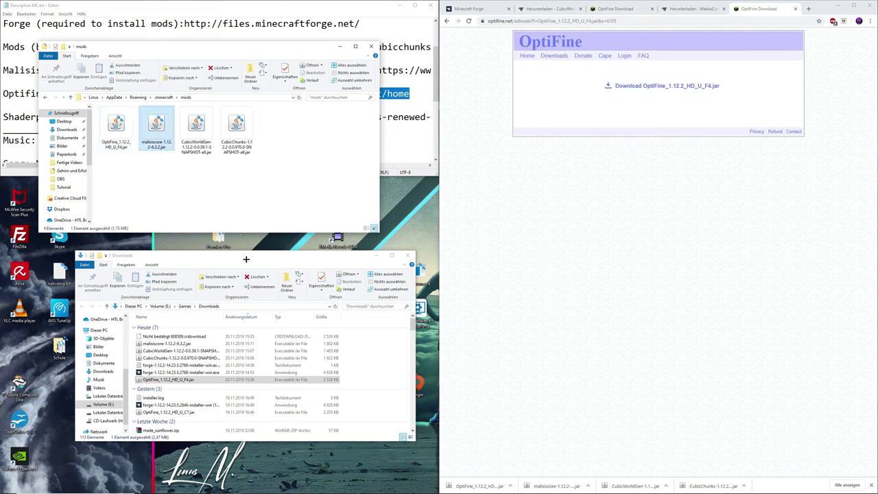
left_click_drag(245, 259, 459, 210)
left_click_drag(384, 333, 178, 383)
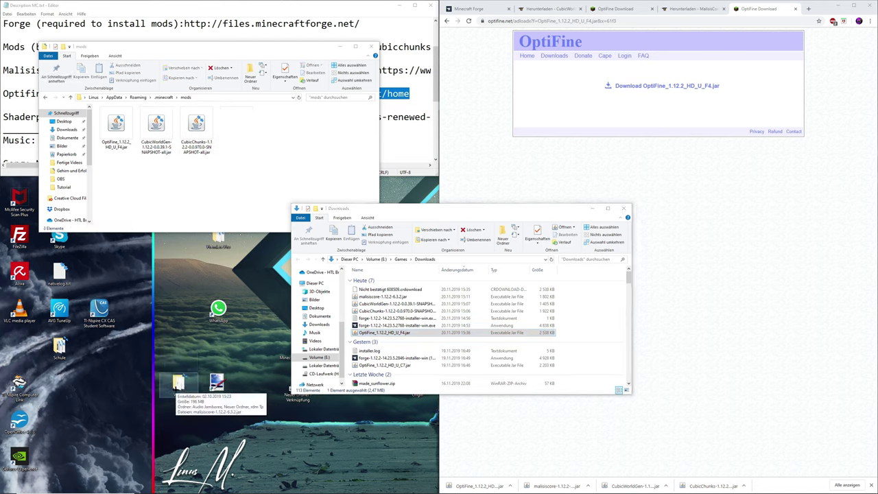
left_click_drag(461, 211, 247, 275)
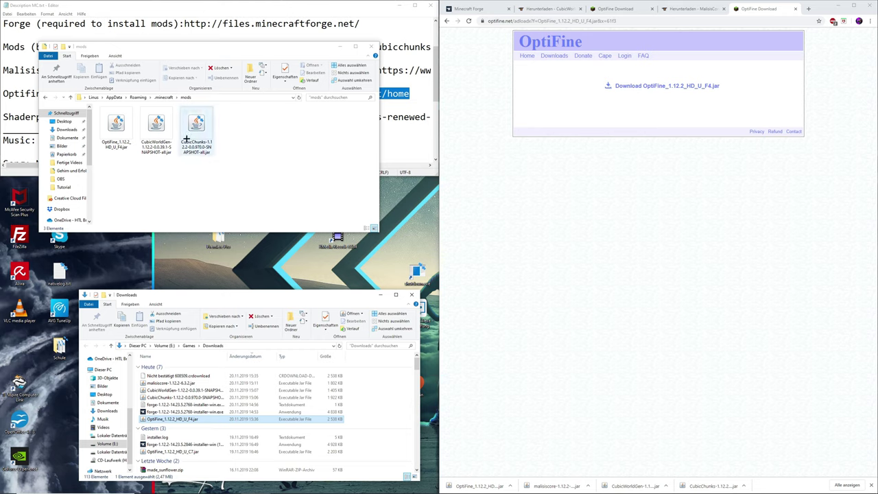
left_click(339, 46)
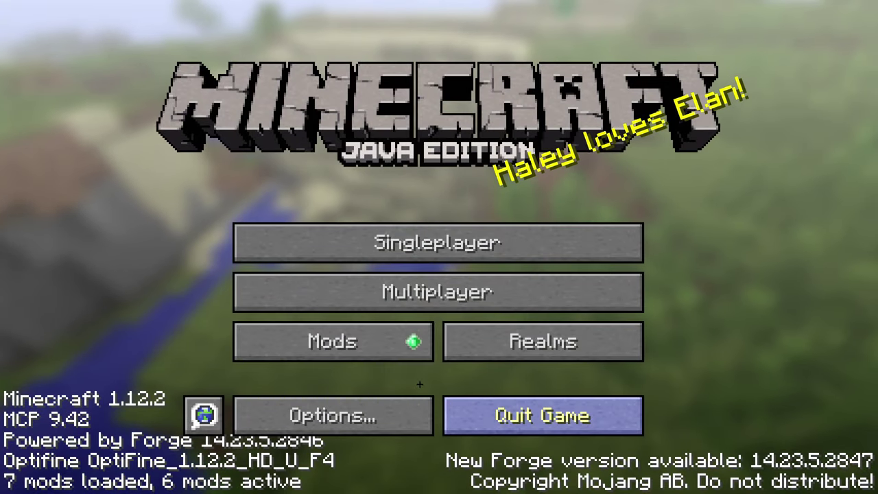
- In Minecraft, review the video settings added by OptiFine and return to the main menu
left_click(354, 412)
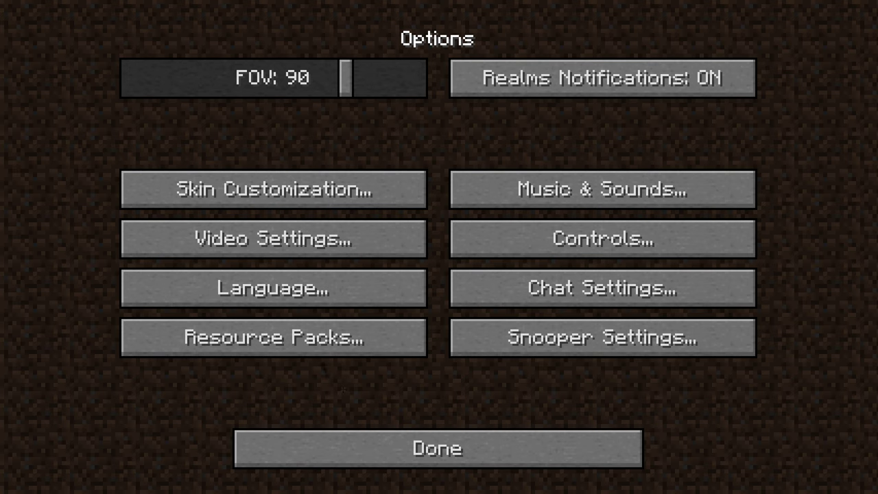
left_click(329, 239)
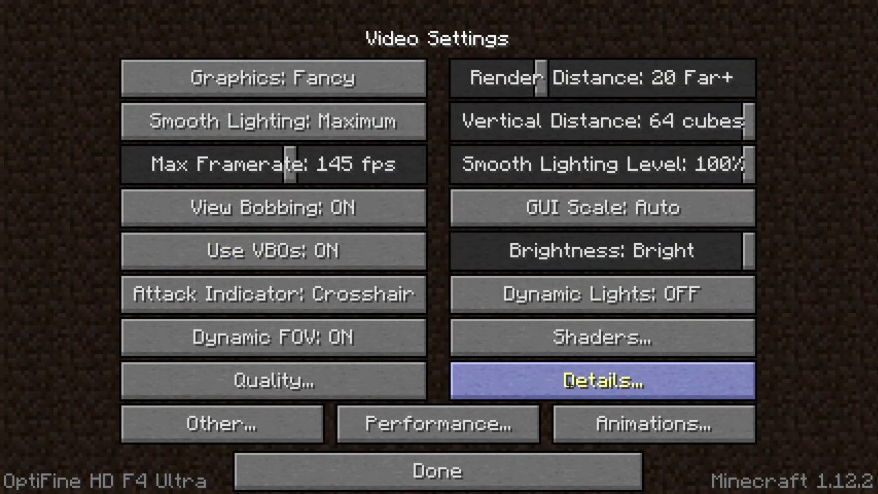
left_click(439, 470)
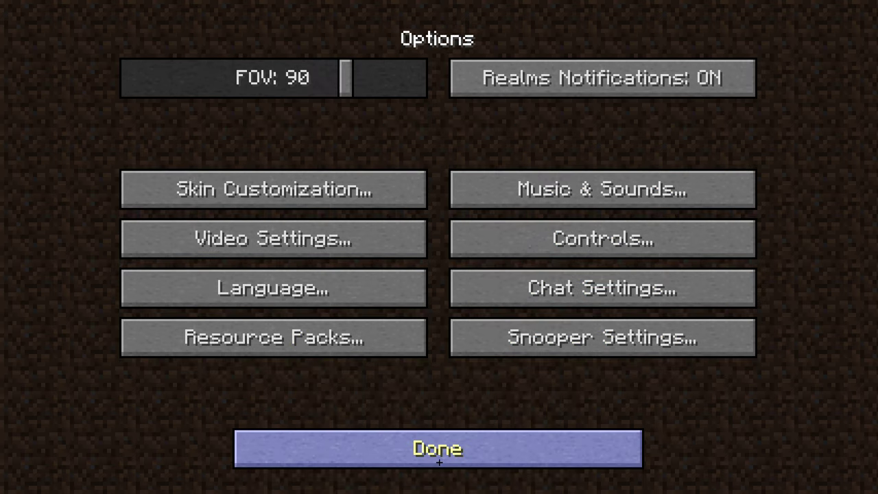
left_click(439, 458)
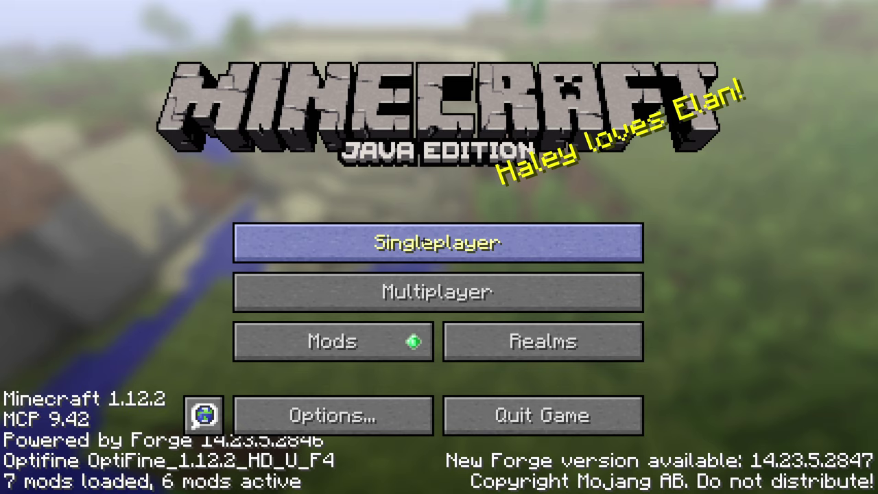
- Load the existing singleplayer world and open the shader selection in its video settings
left_click(519, 223)
left_click(194, 98)
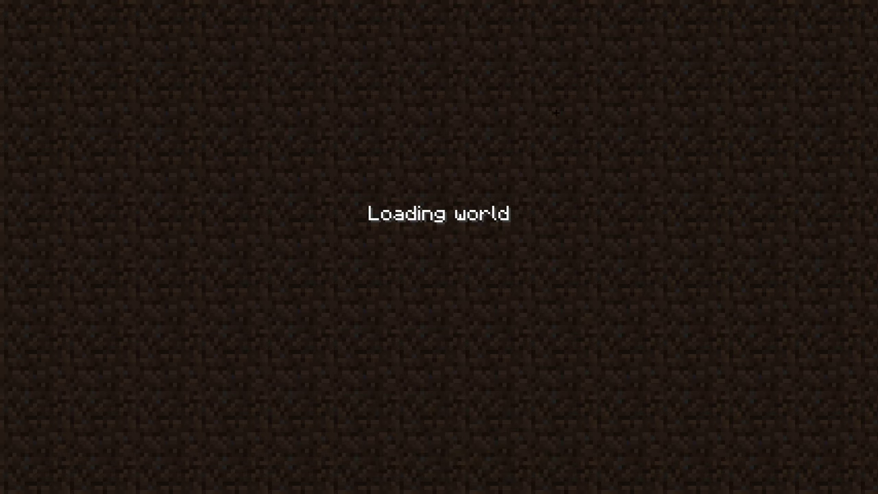
key("Escape")
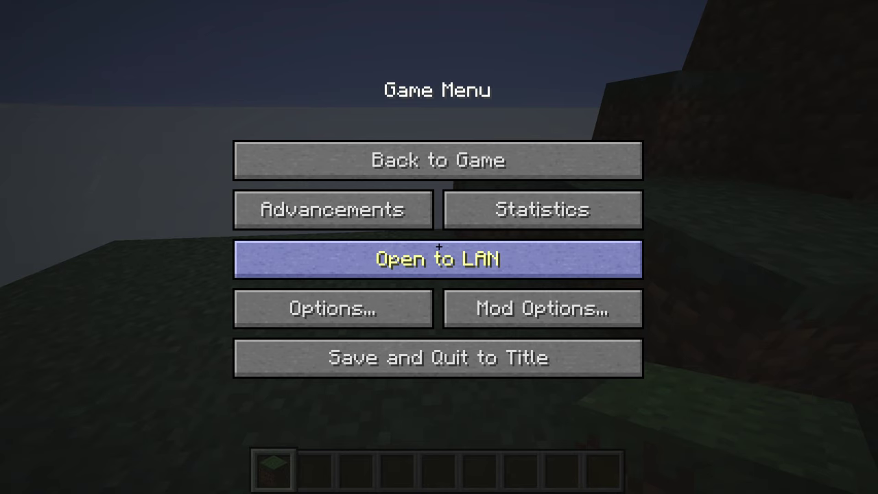
left_click(333, 305)
left_click(310, 240)
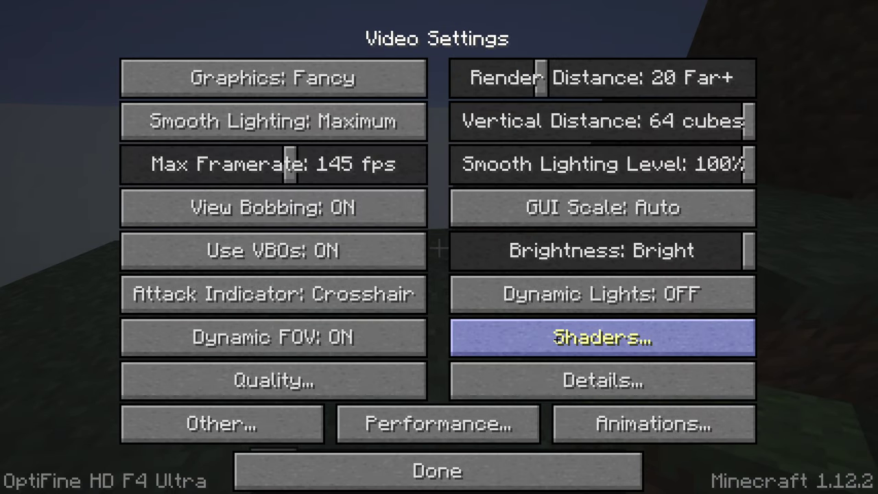
left_click(603, 337)
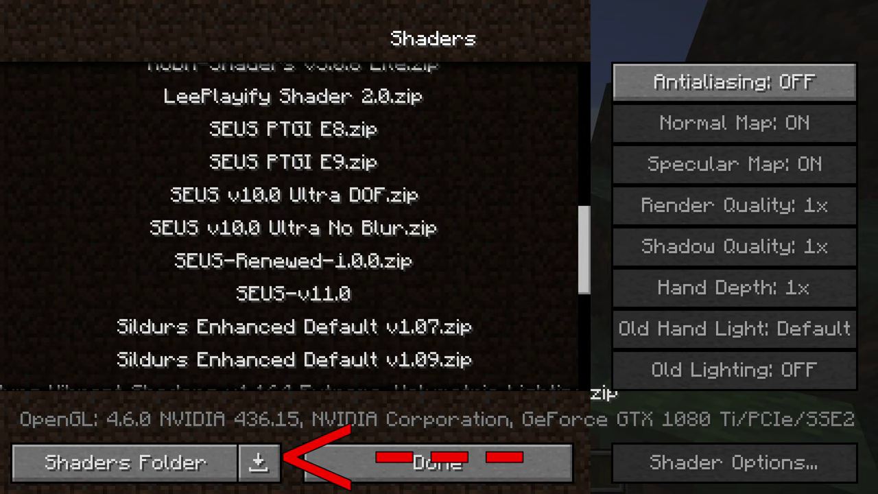
- Apply the SEUS-Renewed-1.0.0.zip shader pack and return to the game
left_click(293, 260)
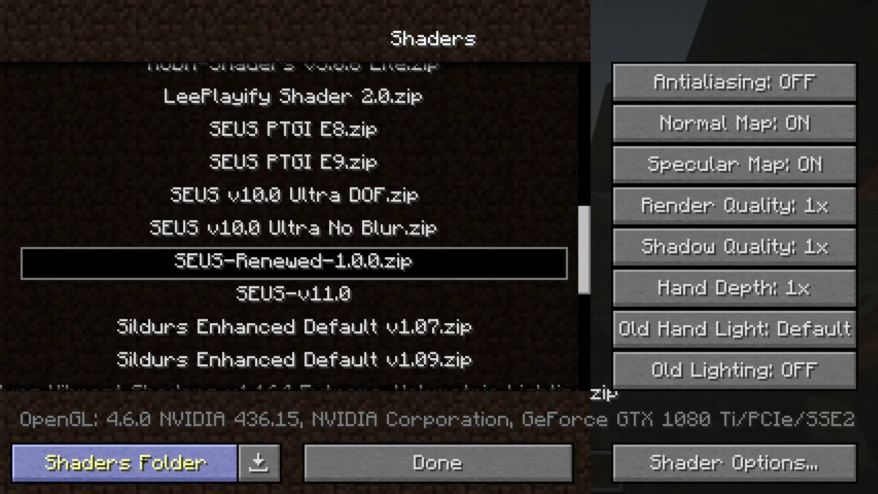
left_click(386, 453)
key("Escape")
key("Escape")
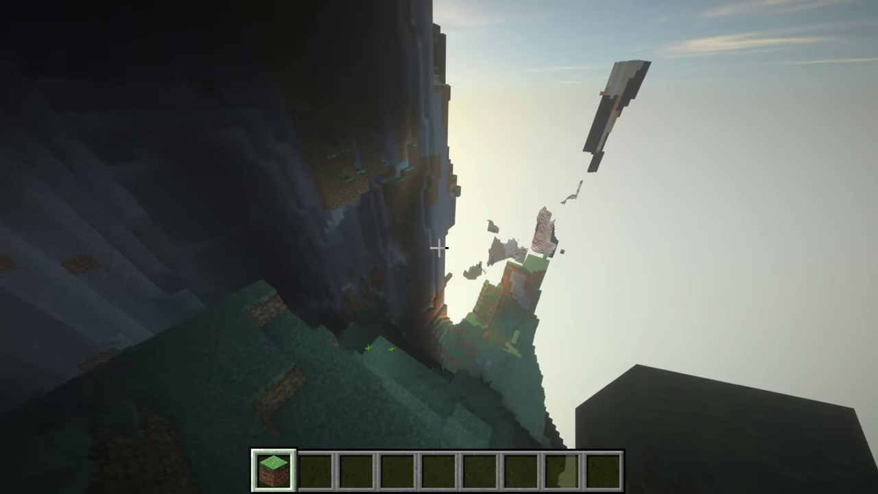
- Fly around the floating terrain to examine the shaders, briefly toggling the debug overlay and switching between first-person and third-person views
key("F3")
key("F3")
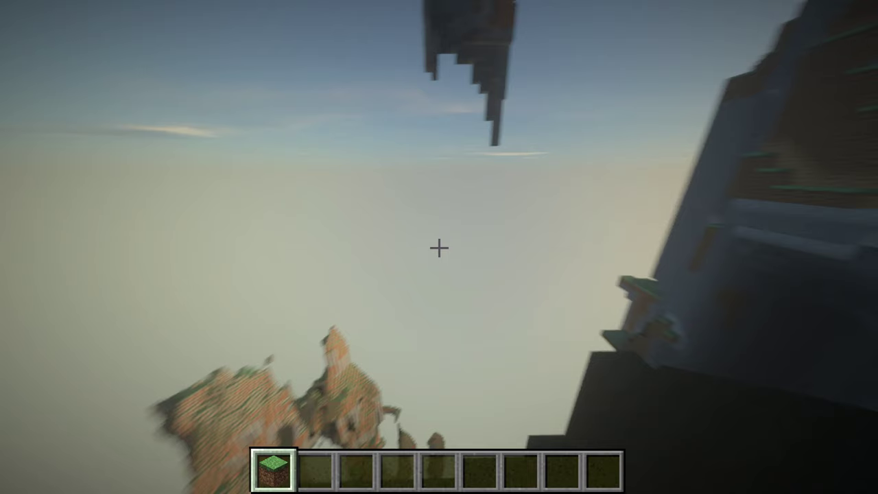
key("w")
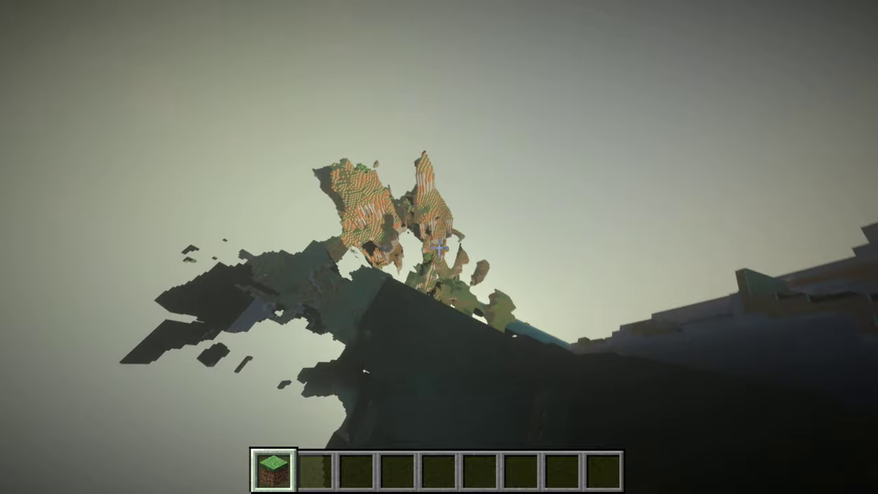
key("F5")
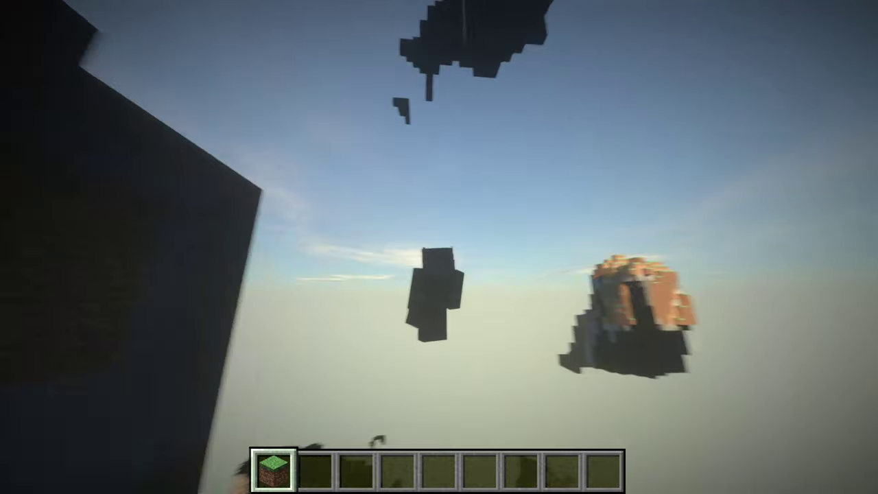
key("F5")
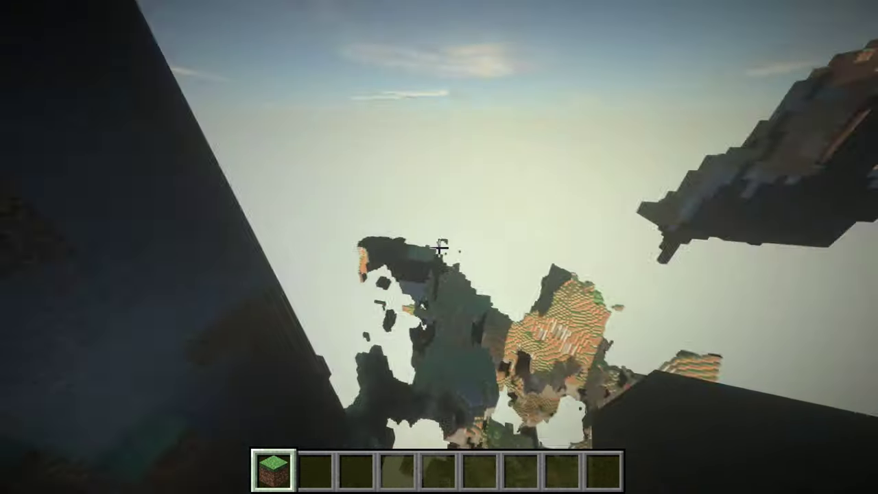
key("F5")
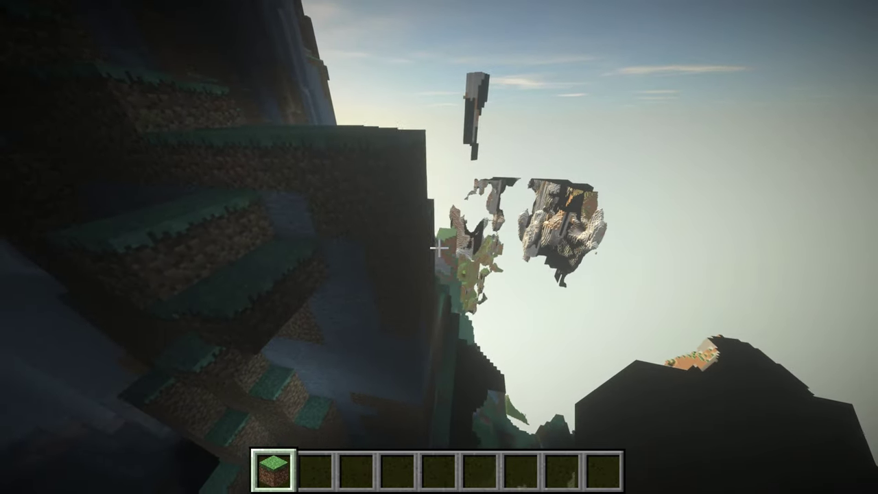
key("F5")
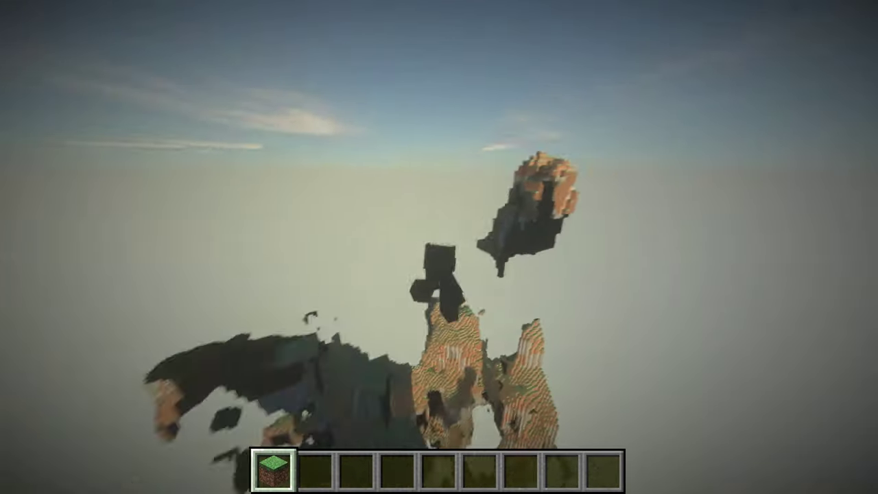